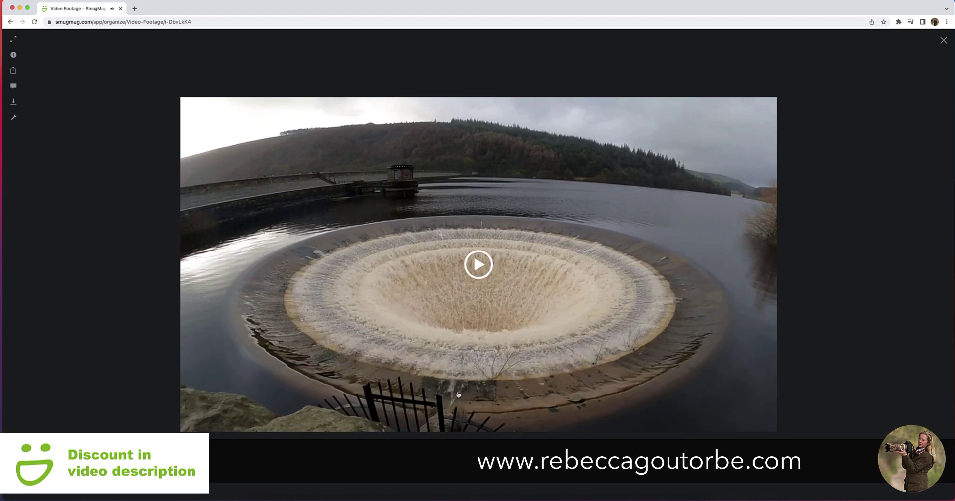
Step: Close the video preview and open the Video Footage gallery on the public site
{"action": "left_click", "coordinate": [943, 40]}
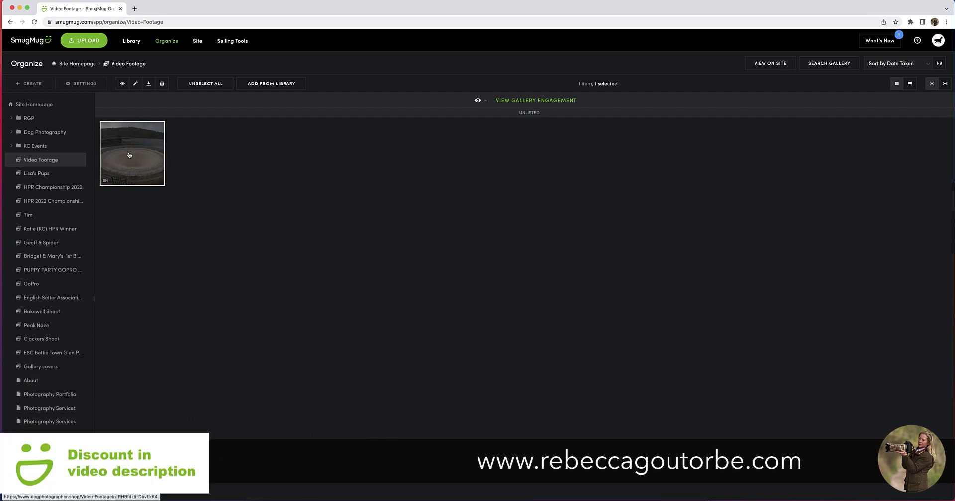
{"action": "left_click", "coordinate": [55, 160]}
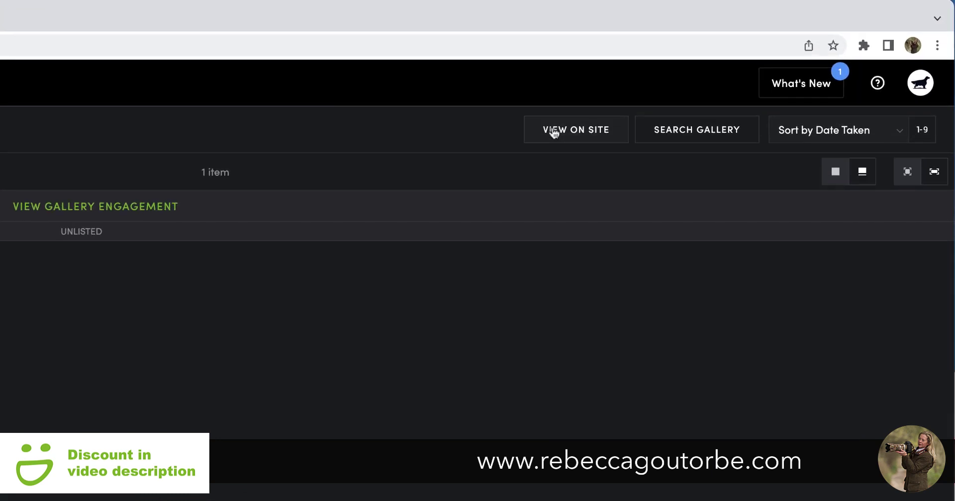
{"action": "left_click", "coordinate": [557, 137]}
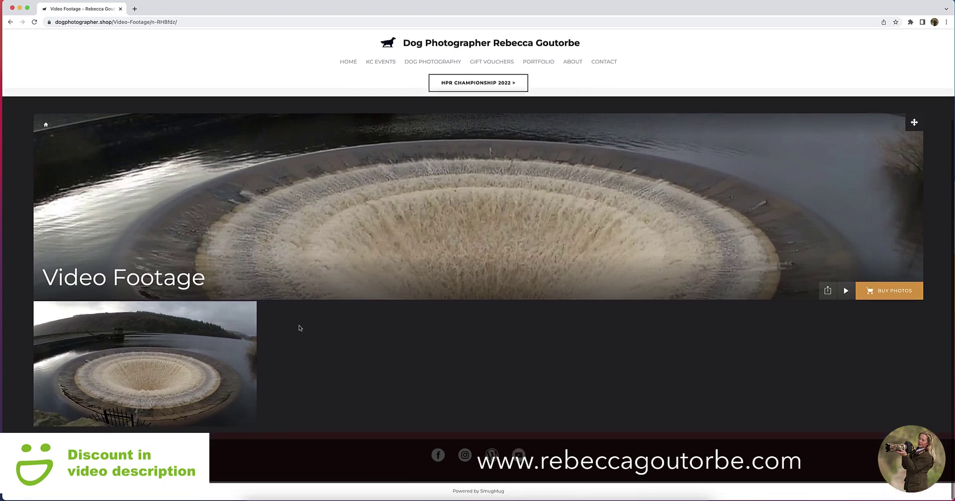
{"action": "scroll", "coordinate": [300, 329], "scroll_direction": "up", "scroll_amount": 1}
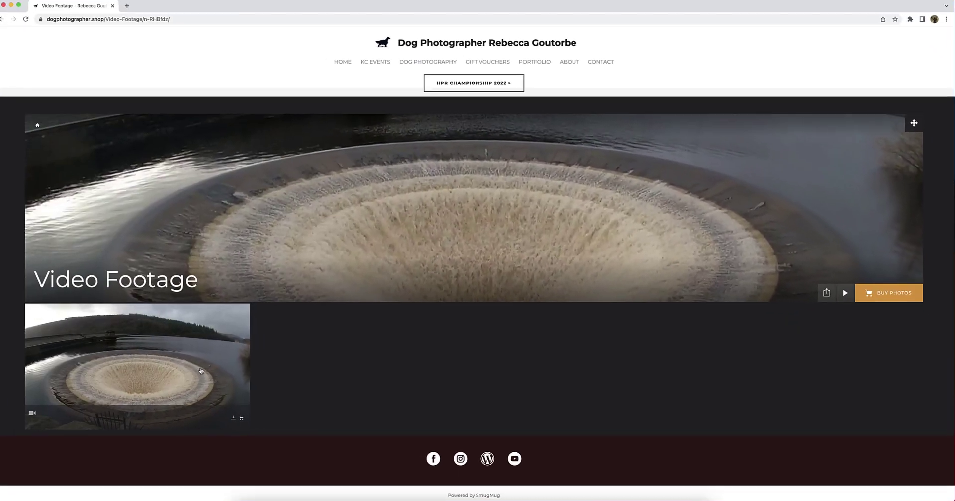
Step: Check the purchase options offered for the video in the Video Footage gallery, and return to the gallery page
{"action": "left_click", "coordinate": [852, 278]}
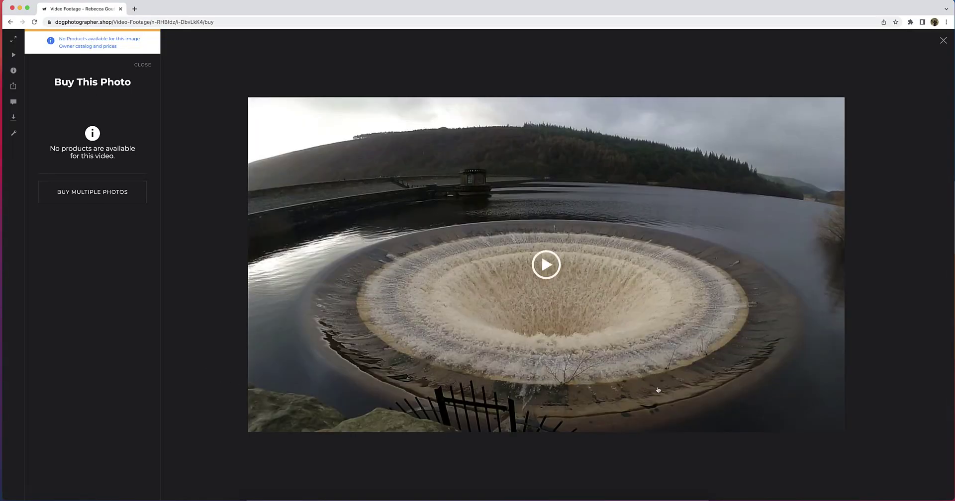
{"action": "left_click", "coordinate": [943, 41]}
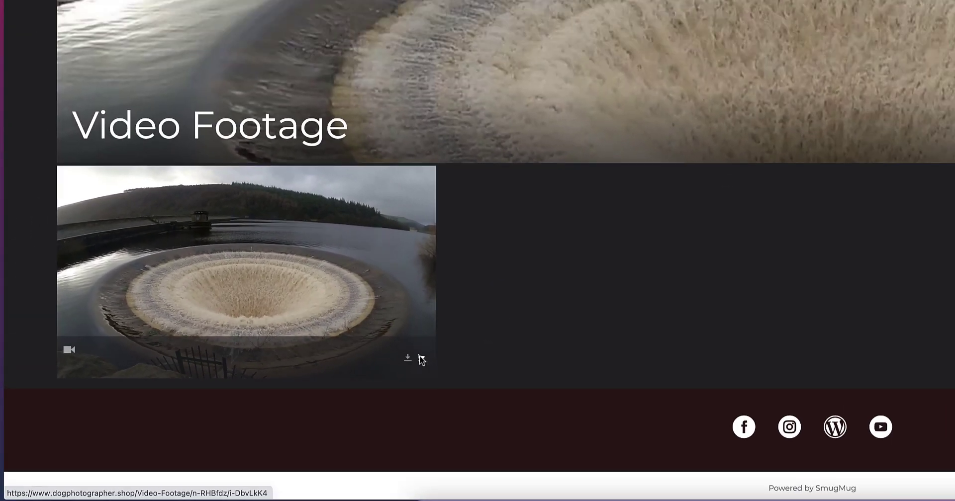
{"action": "left_click", "coordinate": [594, 301]}
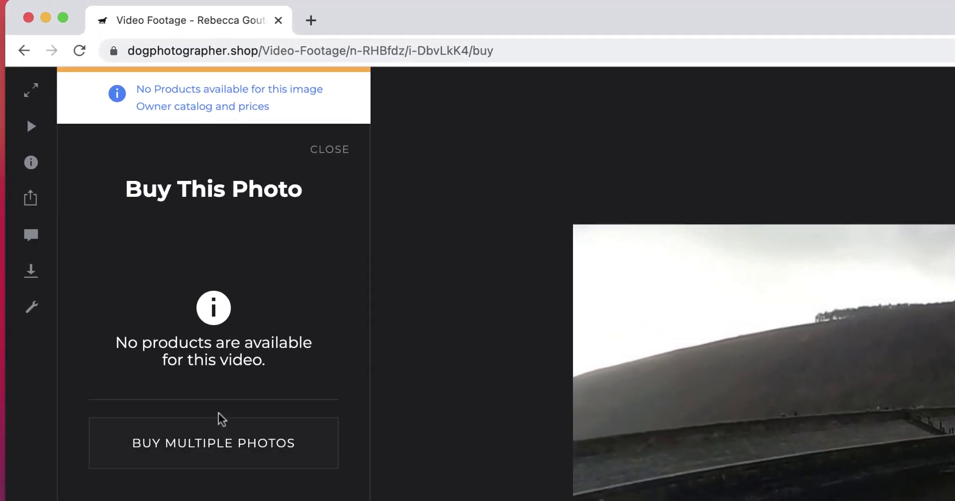
{"action": "left_click", "coordinate": [333, 160]}
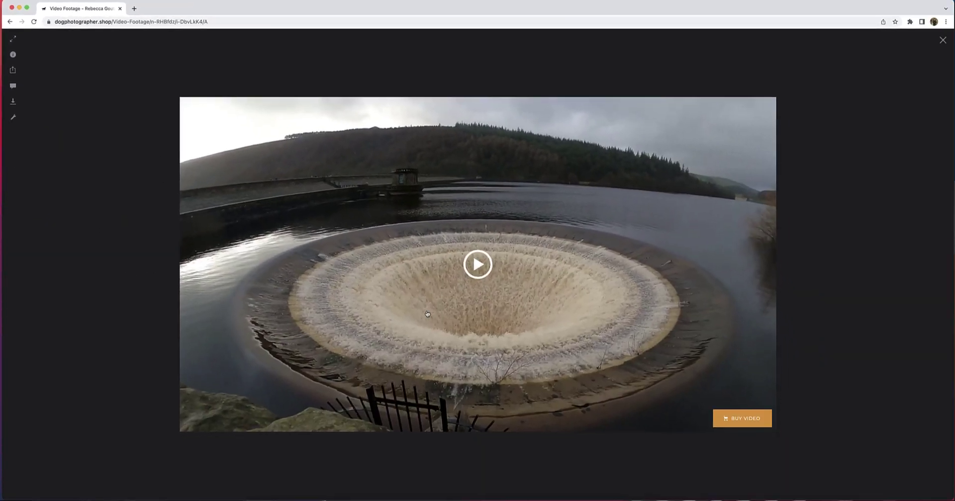
{"action": "left_click", "coordinate": [942, 40]}
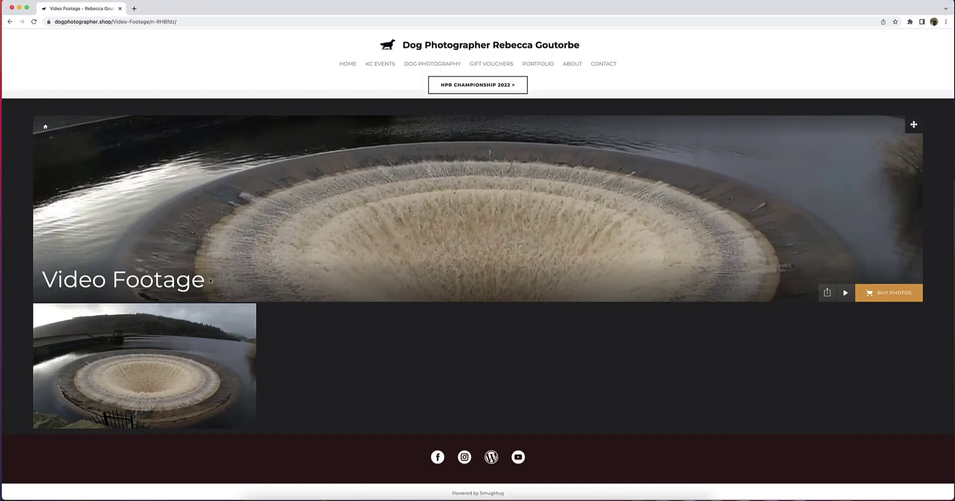
Step: Open the pricelist management page in the site's selling tools
{"action": "scroll", "coordinate": [199, 279], "scroll_direction": "up", "scroll_amount": 2}
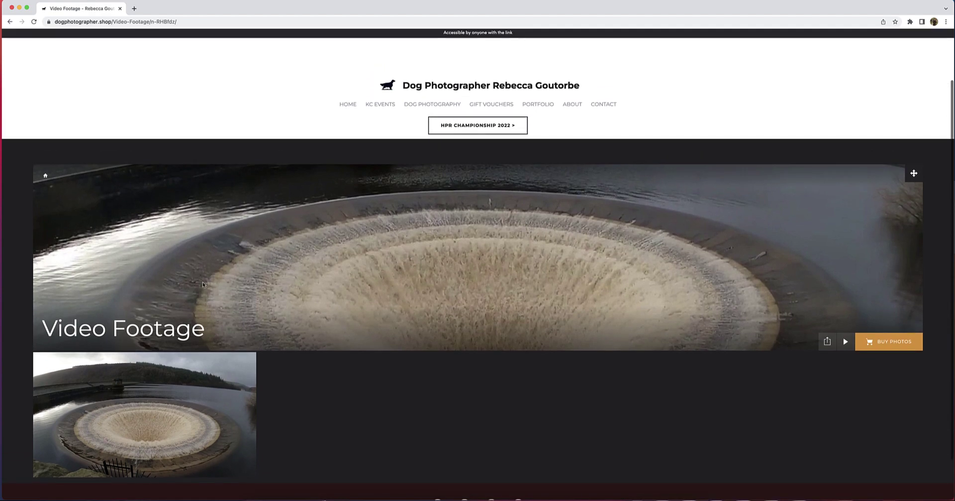
{"action": "scroll", "coordinate": [202, 281], "scroll_direction": "up", "scroll_amount": 2}
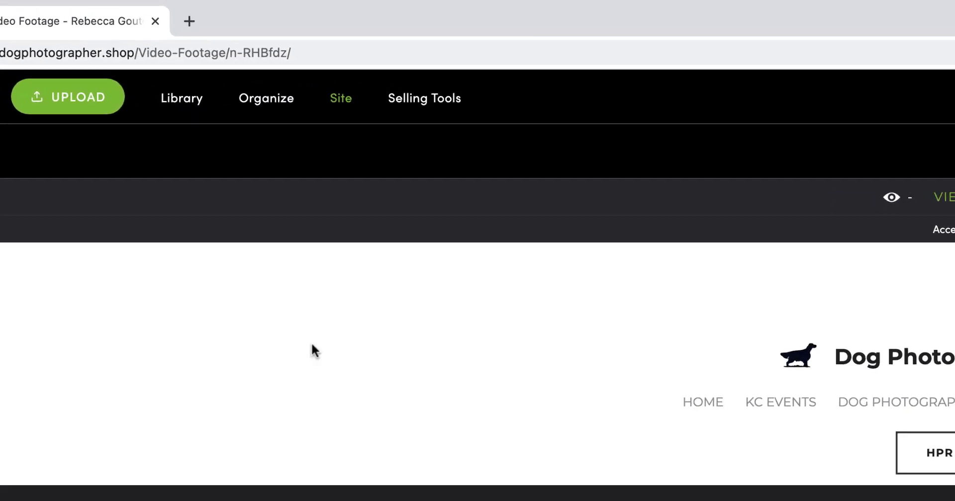
{"action": "left_click", "coordinate": [422, 101]}
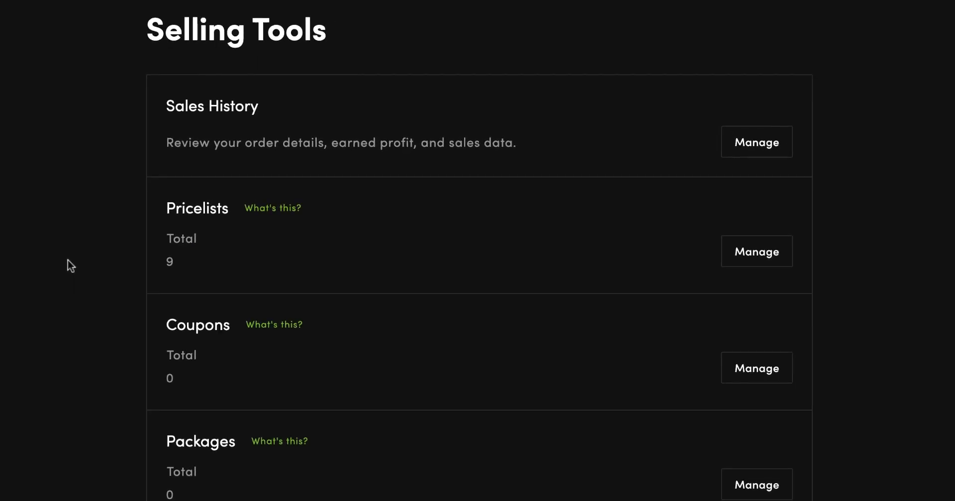
{"action": "left_click", "coordinate": [731, 252]}
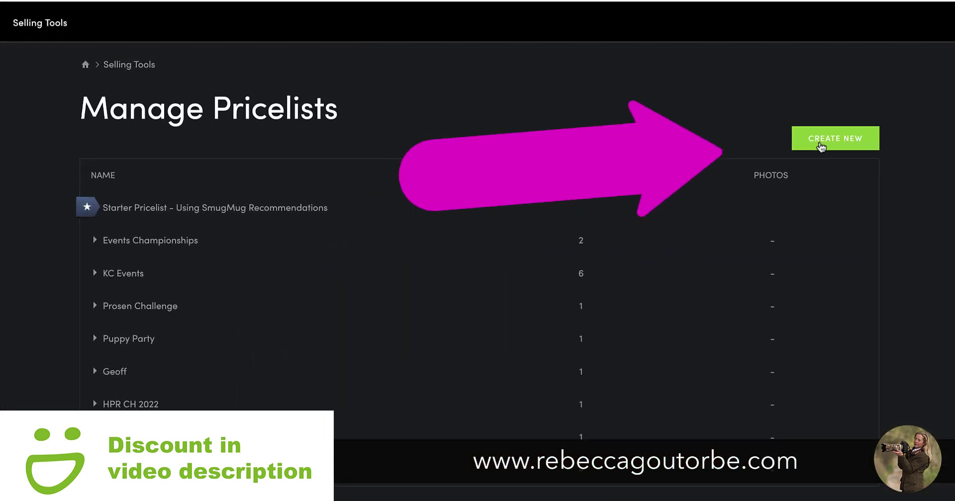
Step: Start a new pricelist named Videos with Loxley Colour (Scotland) as the lab
{"action": "left_click", "coordinate": [821, 144]}
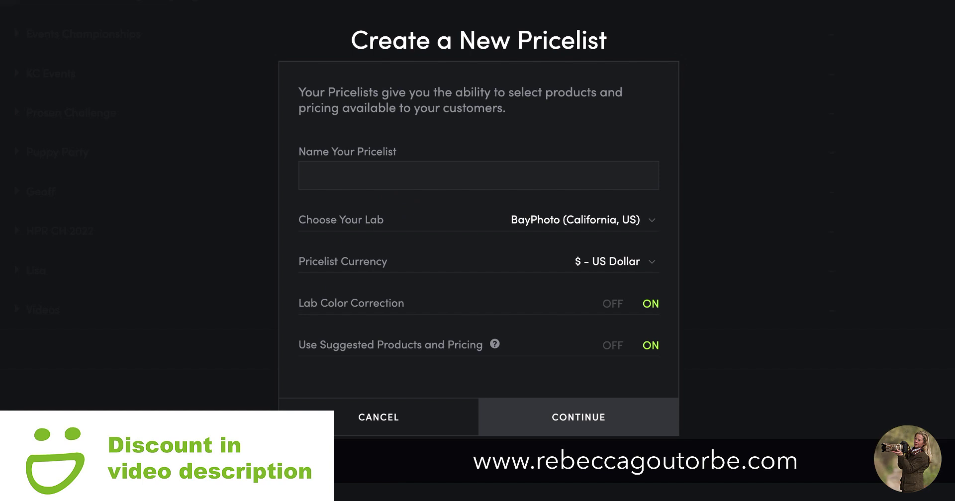
{"action": "left_click", "coordinate": [405, 190]}
{"action": "type", "text": "Videos"}
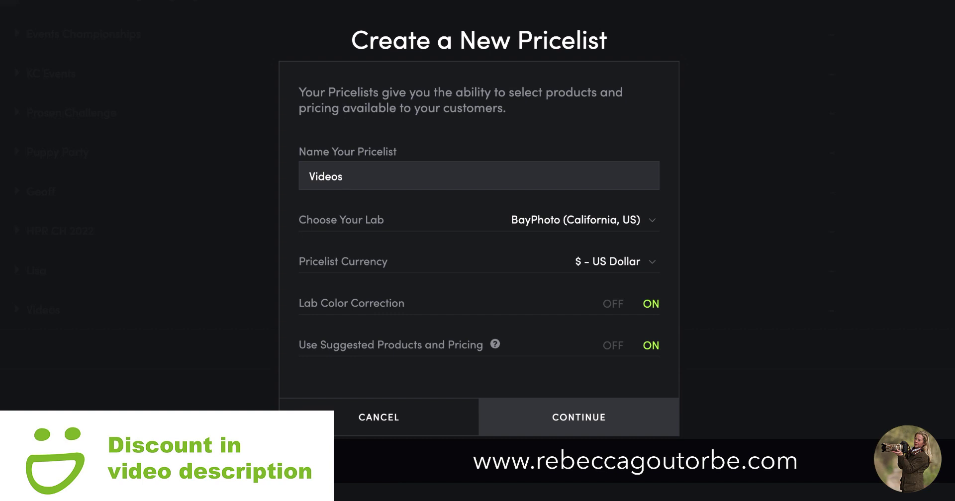
{"action": "left_click", "coordinate": [572, 220]}
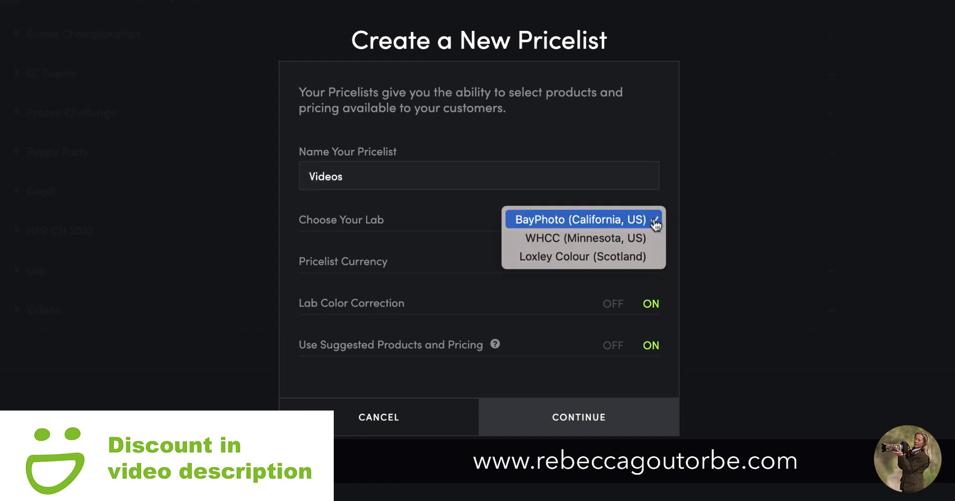
{"action": "left_click", "coordinate": [547, 257]}
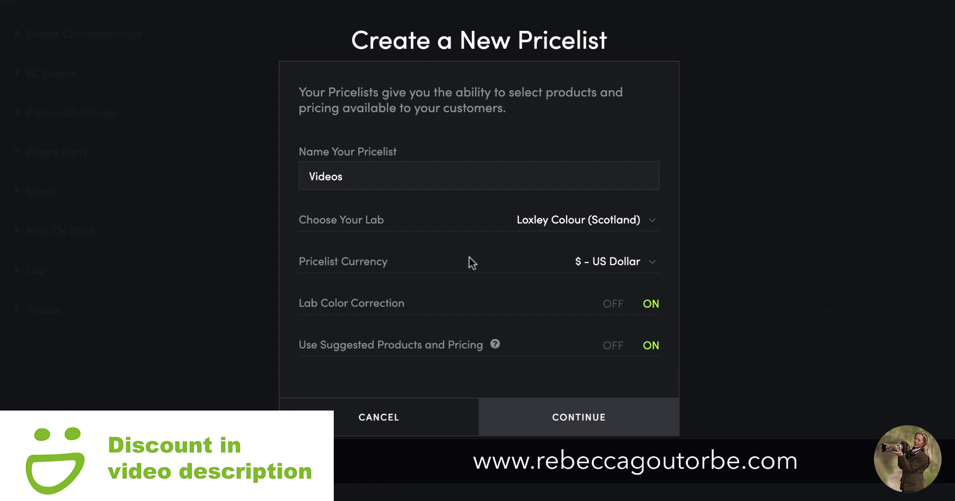
{"action": "left_click", "coordinate": [652, 221]}
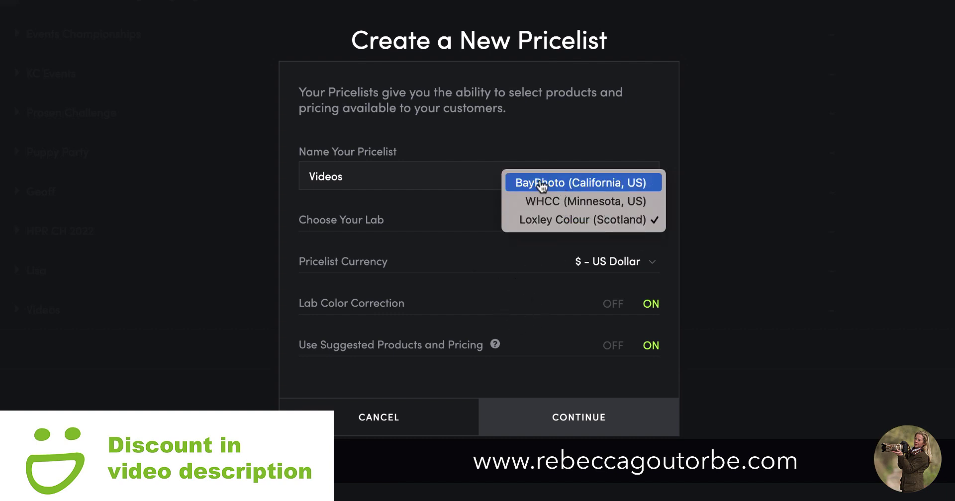
{"action": "left_click", "coordinate": [652, 220]}
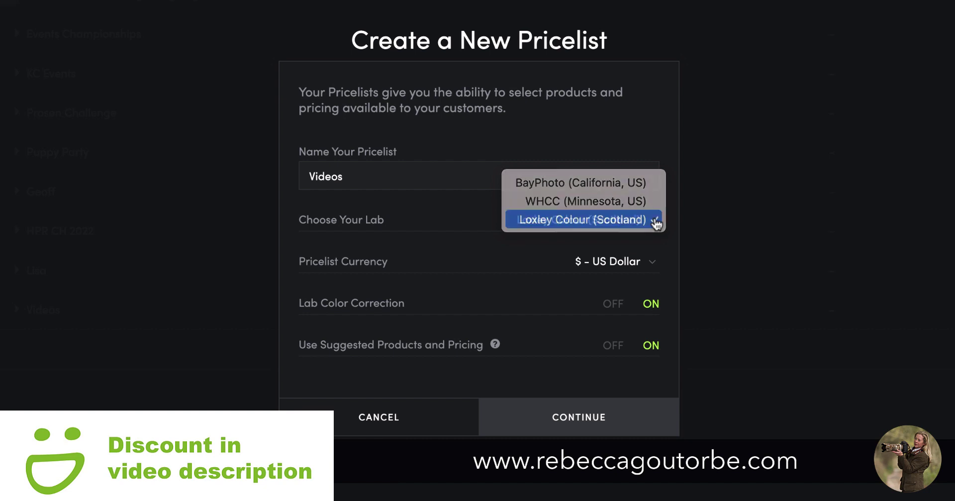
Step: Set the pricelist currency to British Pound Sterling and turn off suggested products and pricing
{"action": "left_click", "coordinate": [642, 263]}
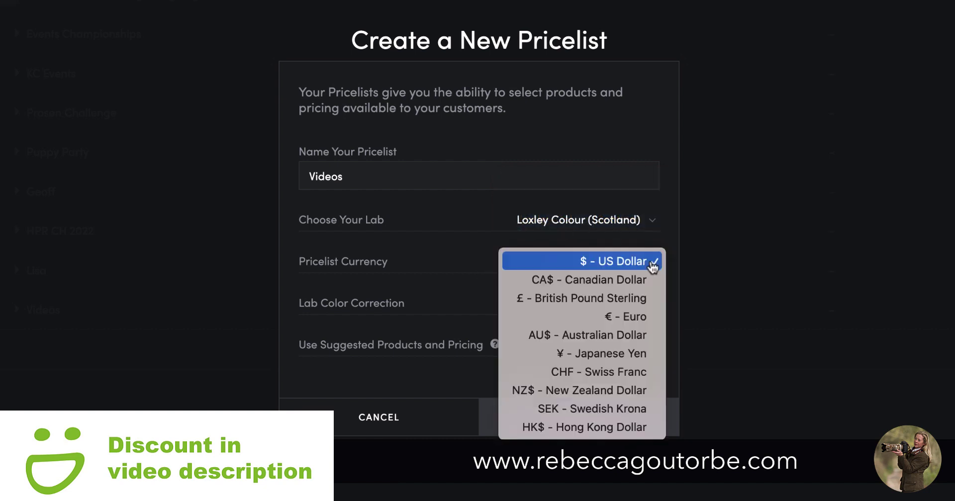
{"action": "left_click", "coordinate": [542, 300]}
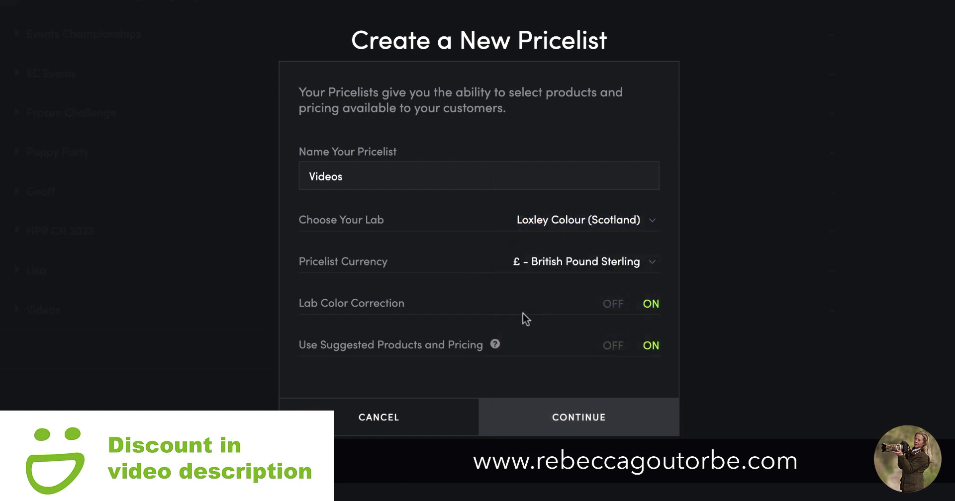
{"action": "left_click", "coordinate": [644, 265]}
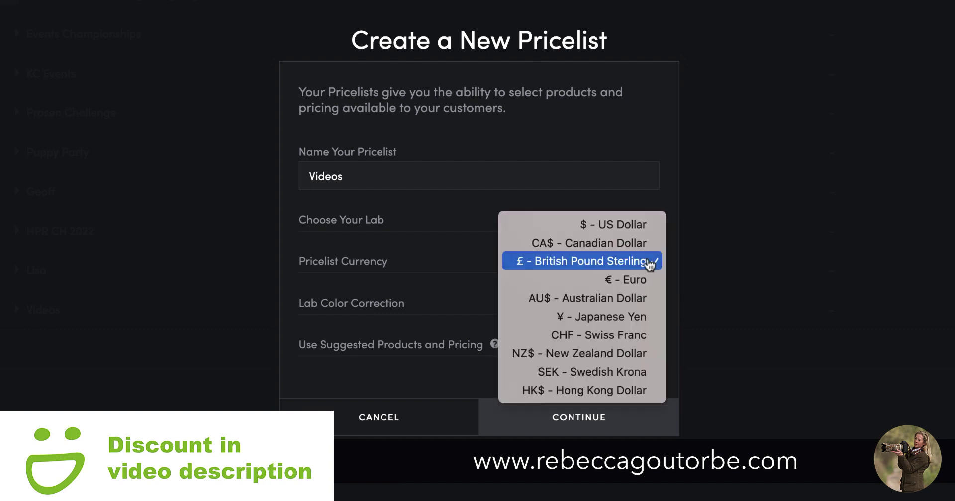
{"action": "left_click", "coordinate": [512, 259]}
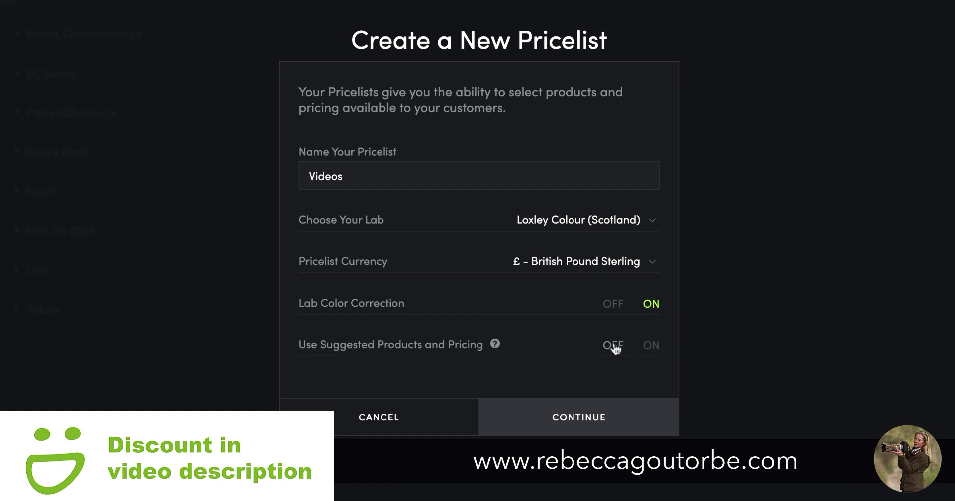
Step: Try to create the Videos pricelist with the default profit mark-up and price rounding
{"action": "left_click", "coordinate": [571, 418]}
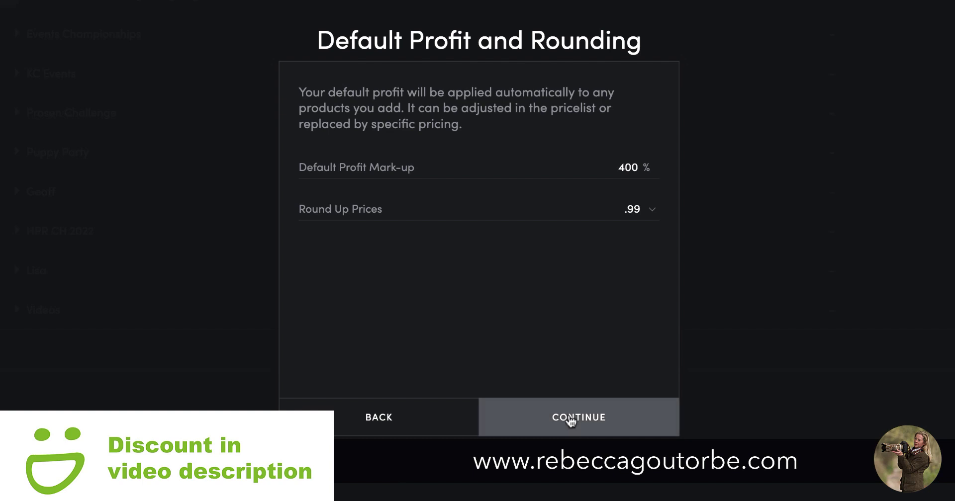
{"action": "left_click", "coordinate": [567, 417]}
{"action": "left_click", "coordinate": [558, 417]}
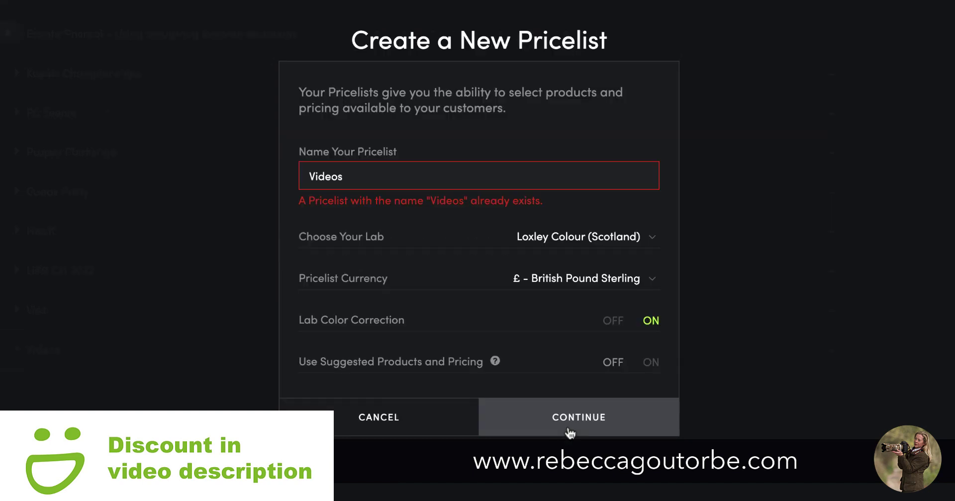
Step: Rename the new pricelist to Videos 1 and create it with the default 400% mark-up and .99 rounding
{"action": "left_click", "coordinate": [355, 184]}
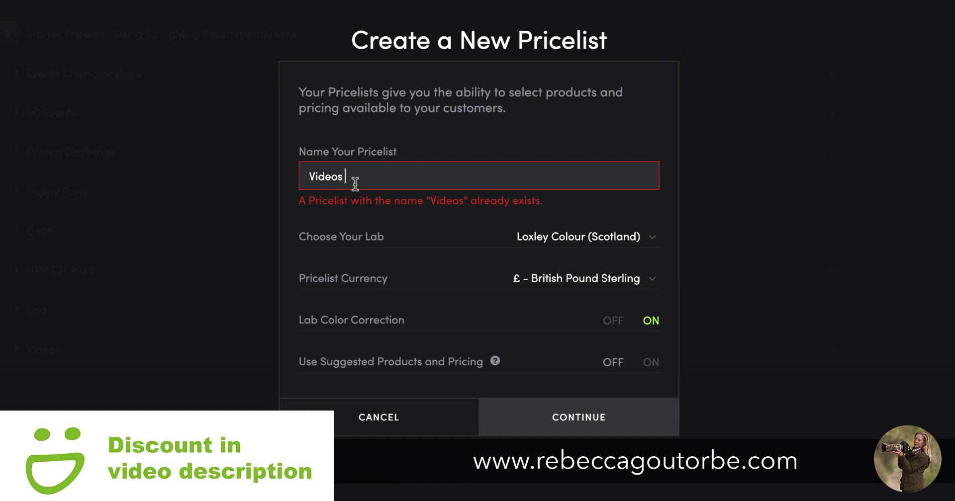
{"action": "type", "text": "1"}
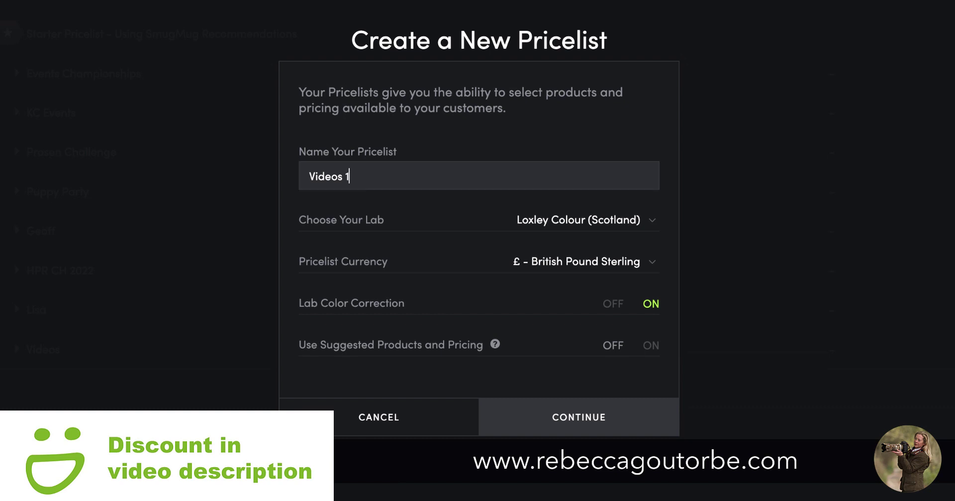
{"action": "left_click", "coordinate": [554, 424]}
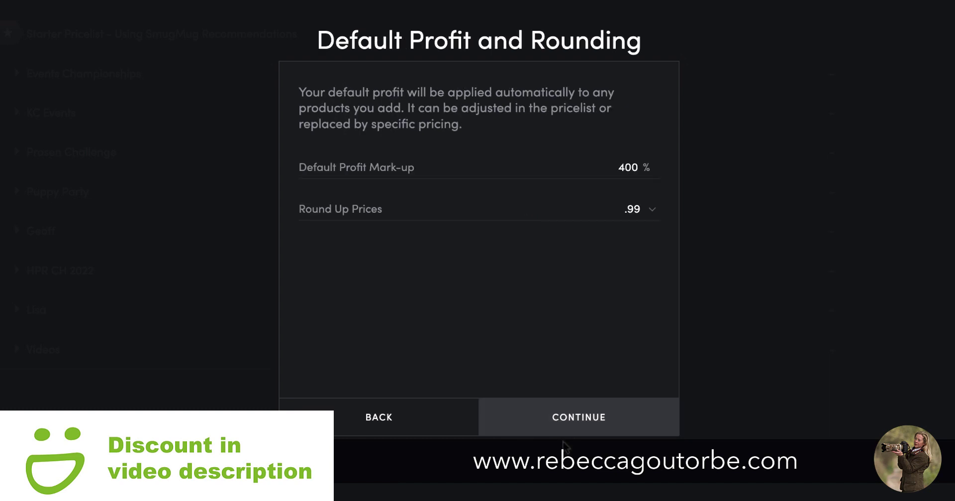
{"action": "left_click", "coordinate": [554, 424]}
{"action": "left_click", "coordinate": [552, 419]}
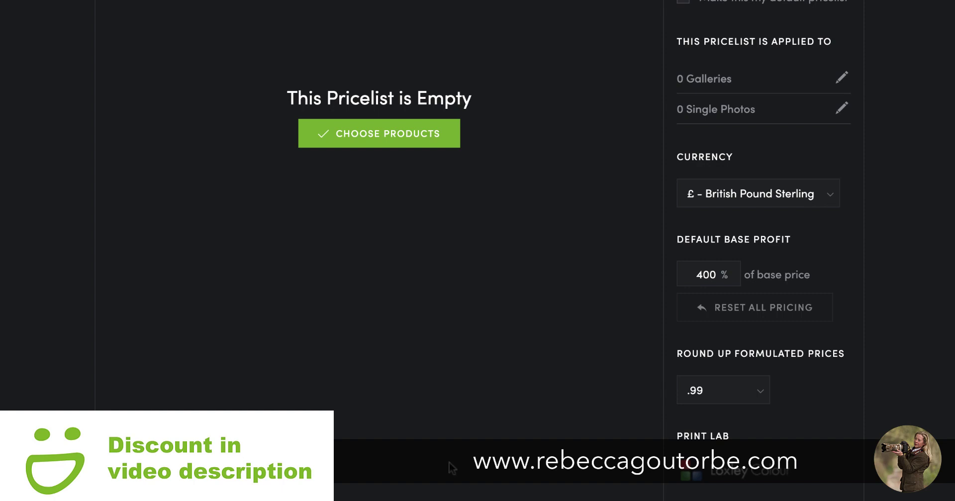
Step: Choose the 1080 HD single video download under both the personal and the commercial video license for the empty pricelist
{"action": "left_click", "coordinate": [377, 141]}
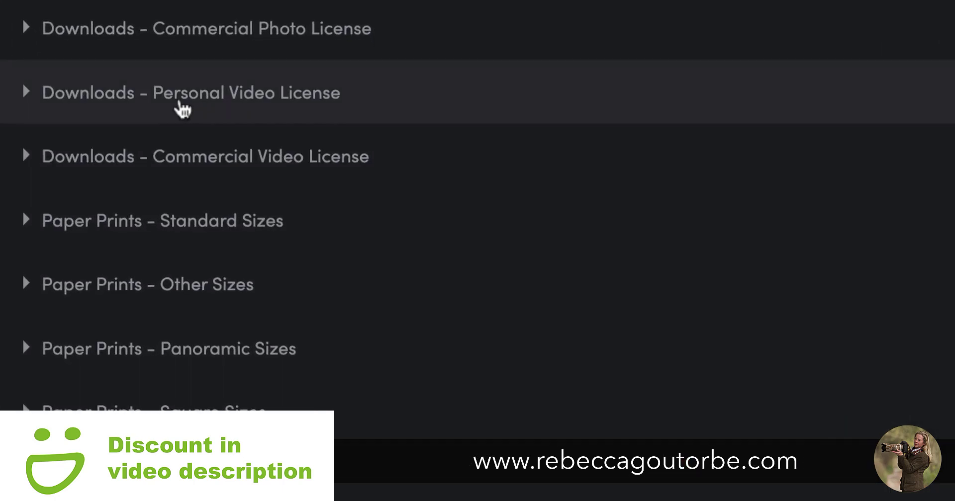
{"action": "left_click", "coordinate": [233, 98]}
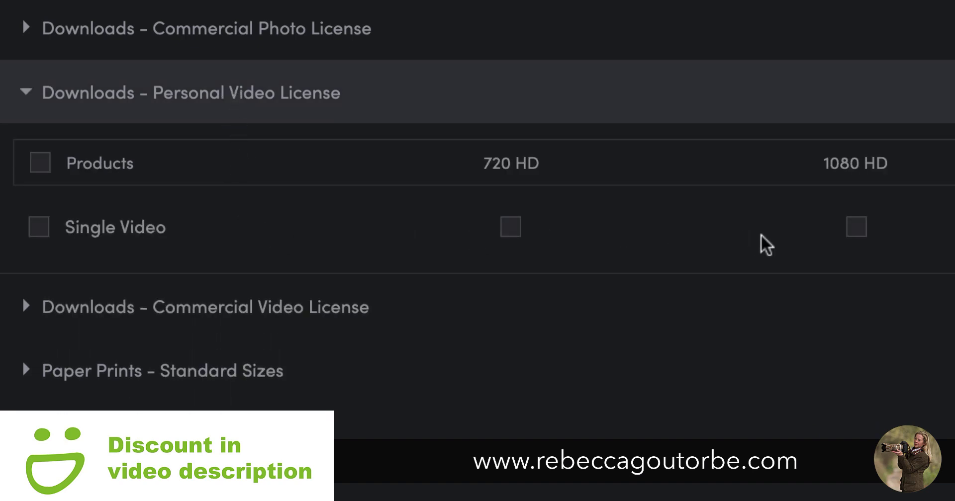
{"action": "left_click", "coordinate": [42, 229]}
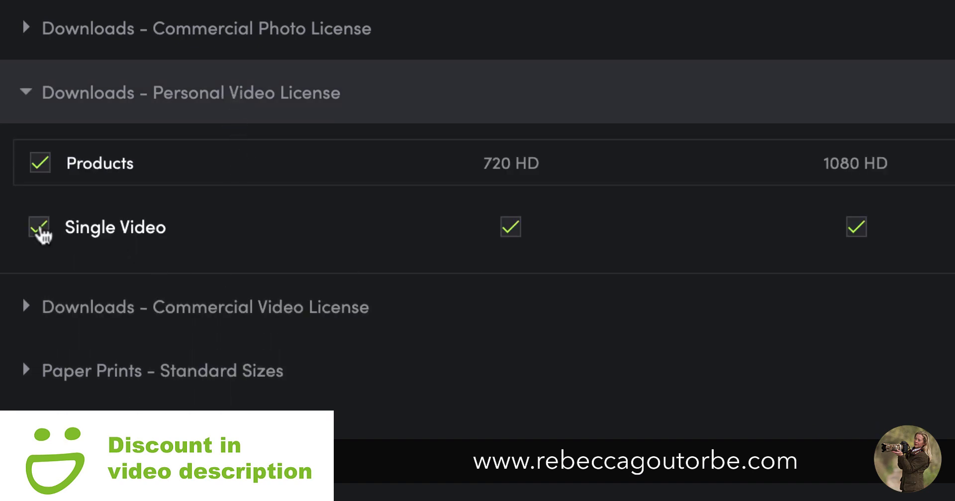
{"action": "left_click", "coordinate": [42, 229]}
{"action": "left_click", "coordinate": [855, 229]}
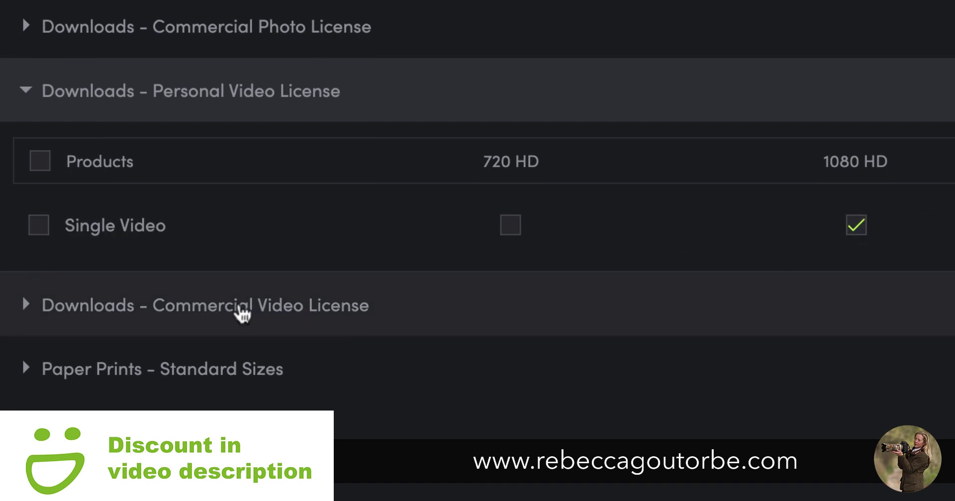
{"action": "left_click", "coordinate": [243, 314]}
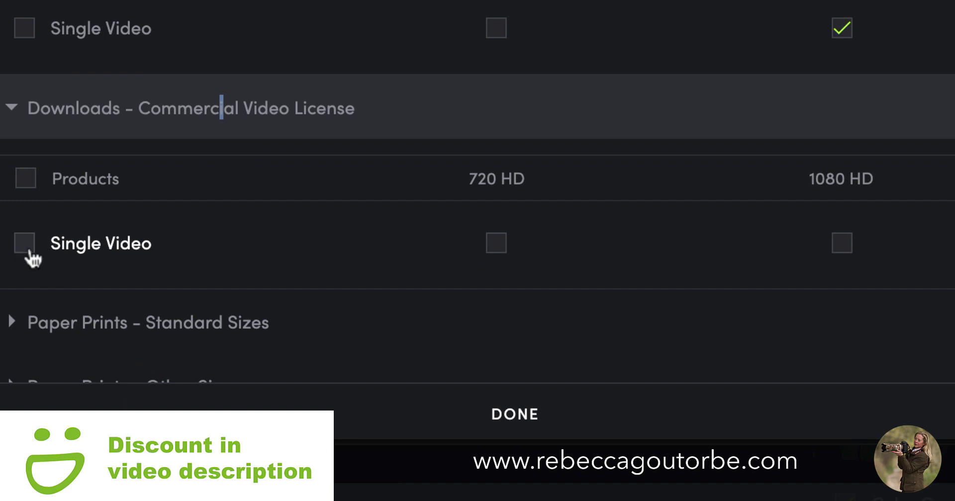
{"action": "left_click", "coordinate": [841, 244]}
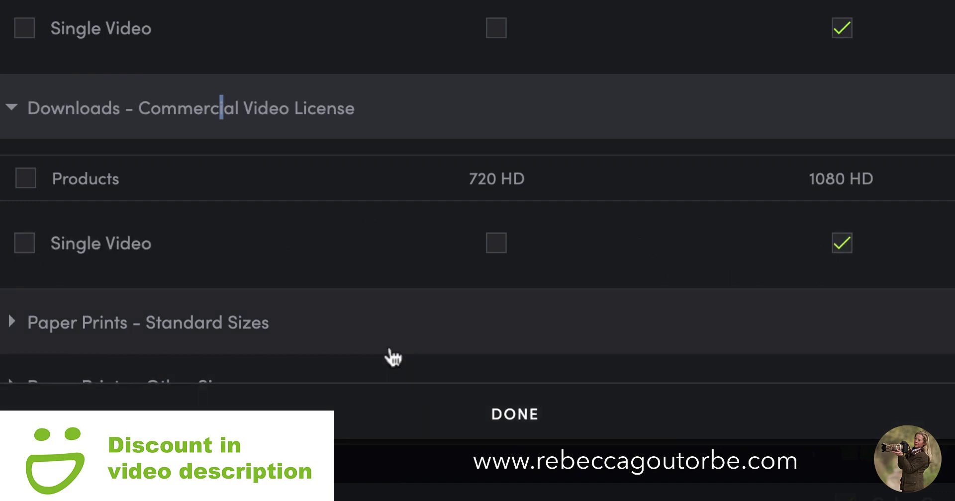
Step: Look through the remaining product categories and confirm the product selection for the Videos 1 pricelist
{"action": "scroll", "coordinate": [259, 313], "scroll_direction": "down", "scroll_amount": 10}
{"action": "scroll", "coordinate": [262, 307], "scroll_direction": "down", "scroll_amount": 2}
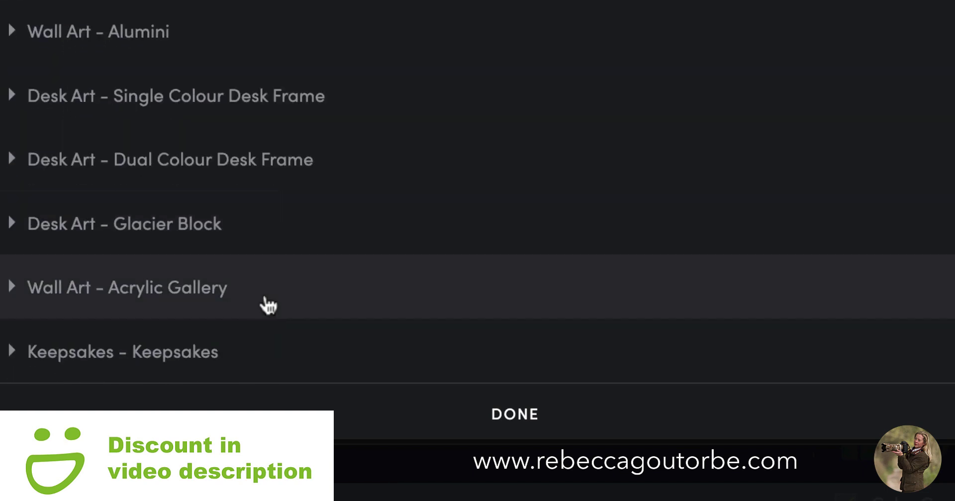
{"action": "scroll", "coordinate": [266, 304], "scroll_direction": "up", "scroll_amount": 10}
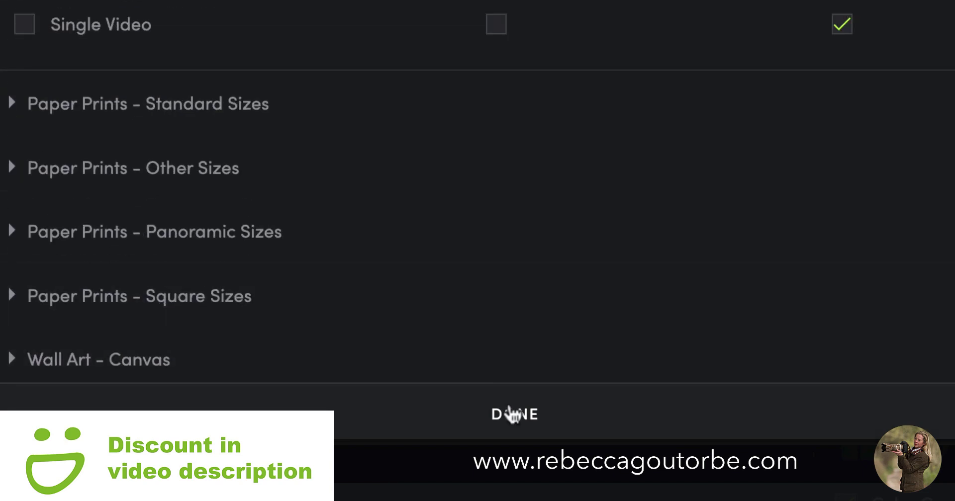
{"action": "scroll", "coordinate": [496, 373], "scroll_direction": "up", "scroll_amount": 4}
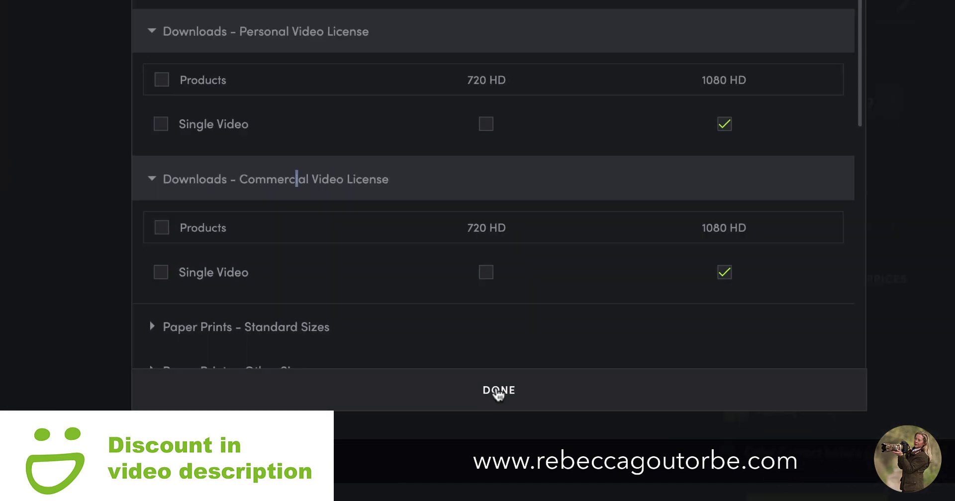
{"action": "left_click", "coordinate": [498, 392]}
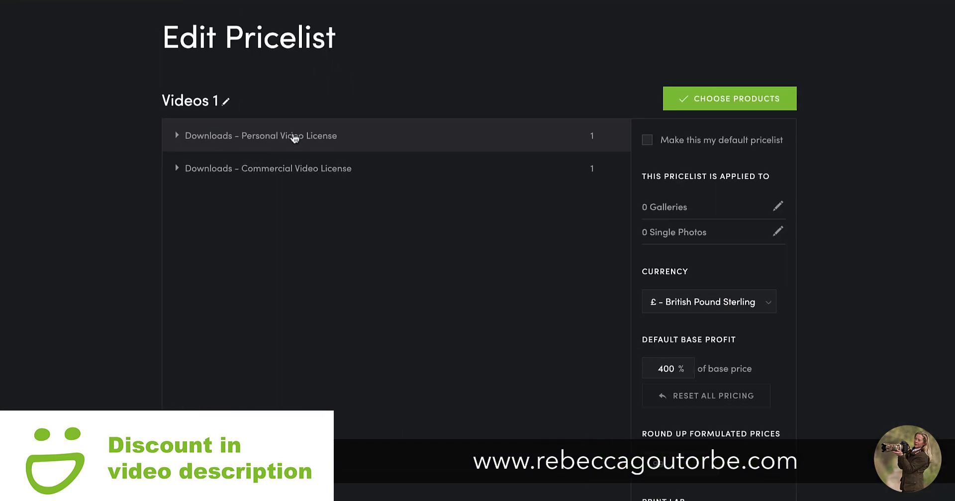
Step: Set the profit on the FullHD single video download under the personal video license to £100.00
{"action": "left_click", "coordinate": [255, 135]}
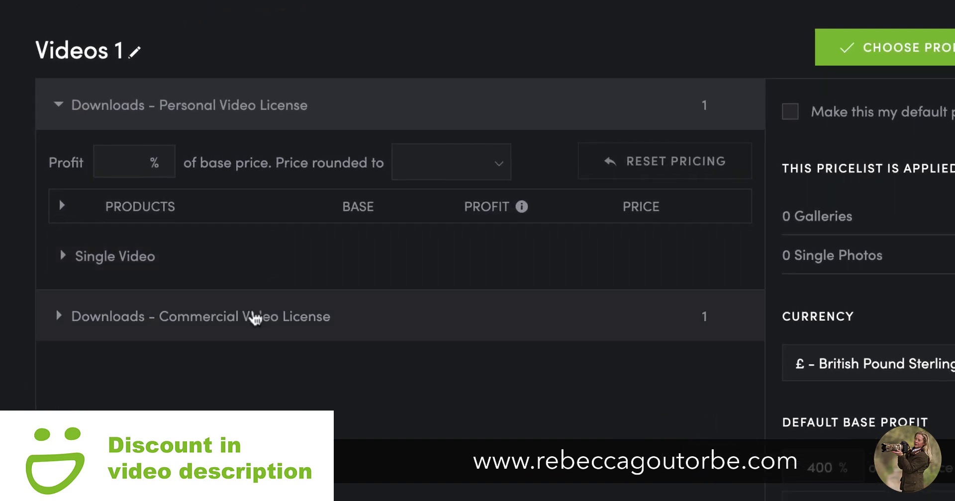
{"action": "left_click", "coordinate": [258, 316]}
{"action": "scroll", "coordinate": [269, 305], "scroll_direction": "down", "scroll_amount": 3}
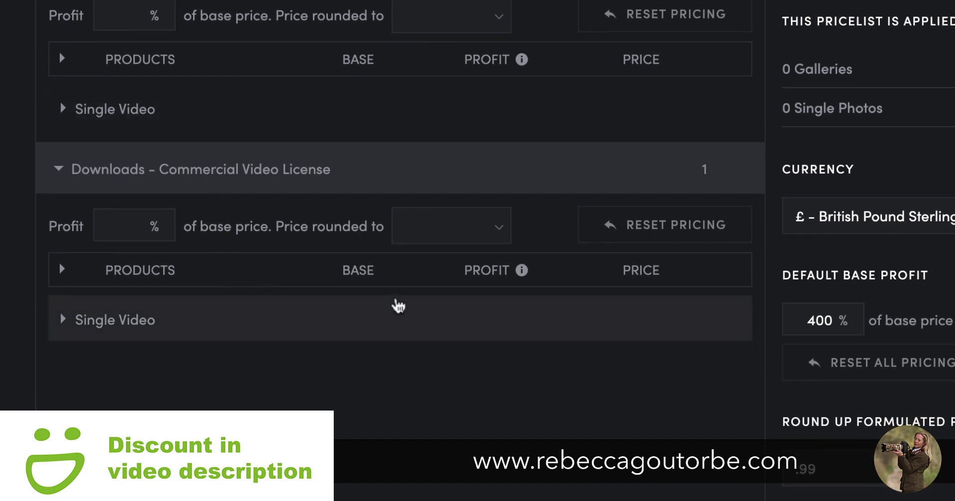
{"action": "left_click", "coordinate": [119, 112]}
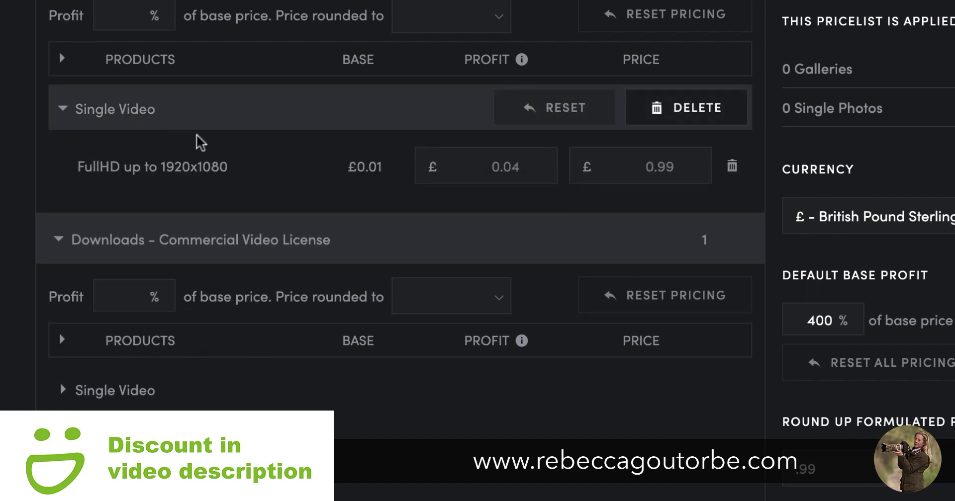
{"action": "double_click", "coordinate": [526, 174]}
{"action": "key", "text": "BackSpace"}
{"action": "type", "text": "100.00"}
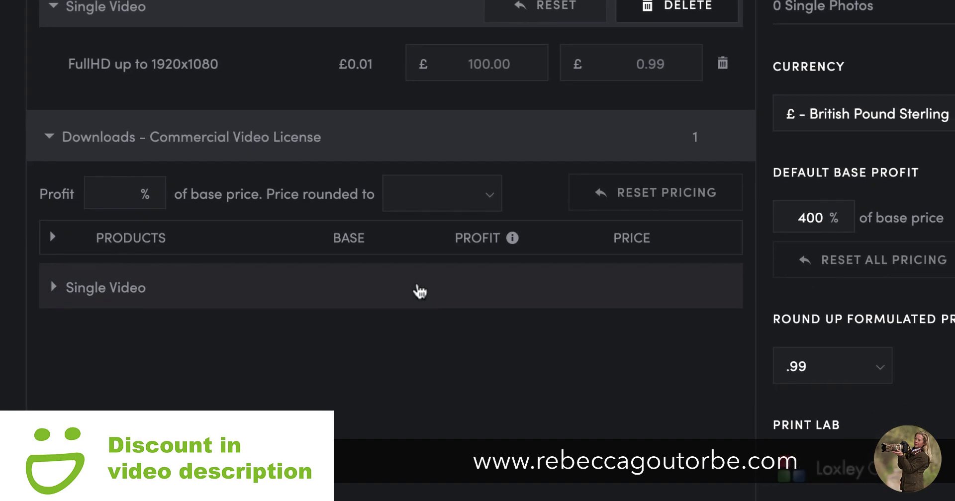
Step: Set the profit on the FullHD single video download under the commercial video license to £500.00
{"action": "left_click", "coordinate": [418, 289]}
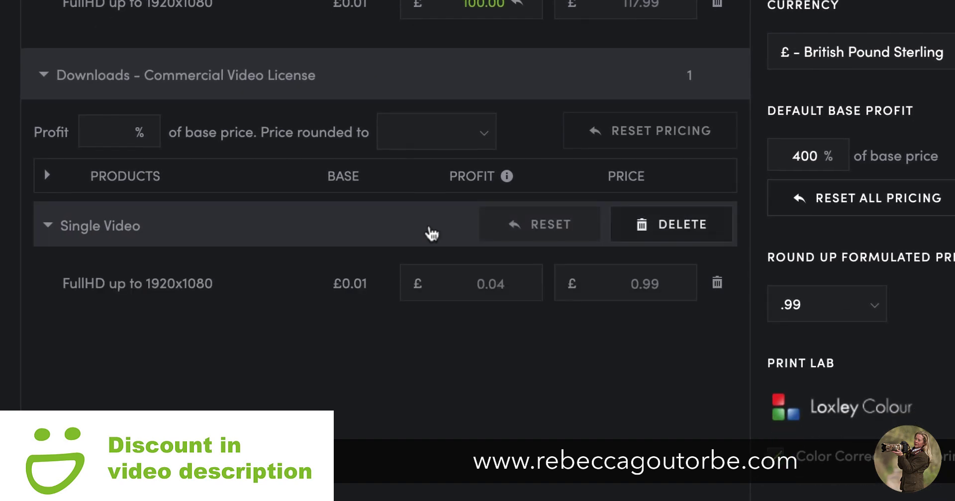
{"action": "double_click", "coordinate": [510, 344]}
{"action": "key", "text": "BackSpace"}
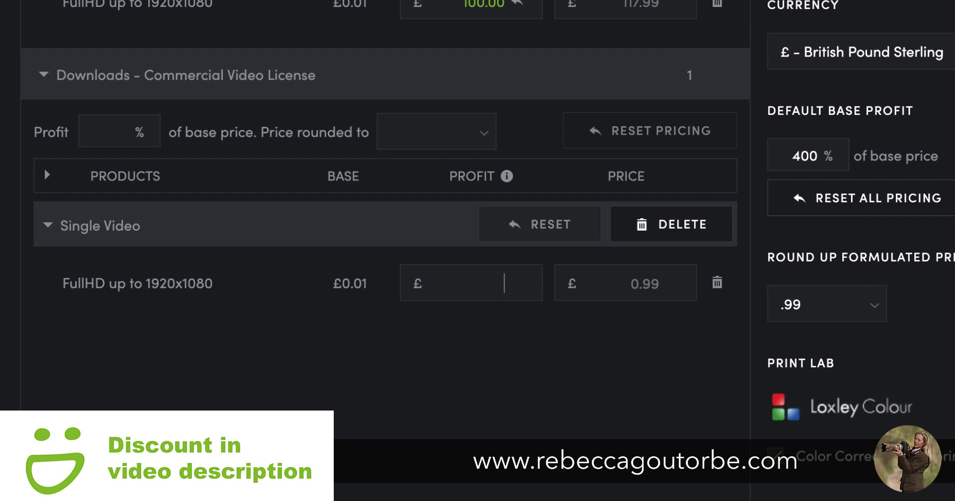
{"action": "type", "text": "500.00"}
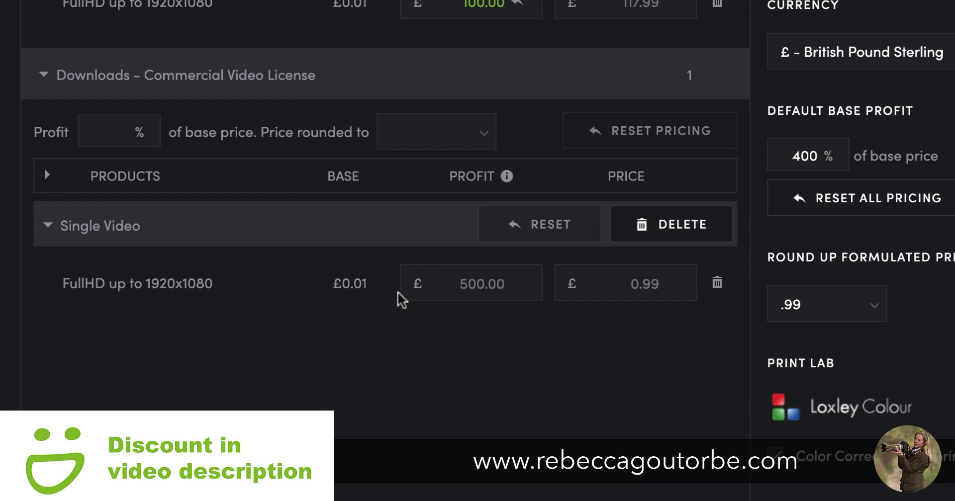
{"action": "left_click", "coordinate": [607, 281]}
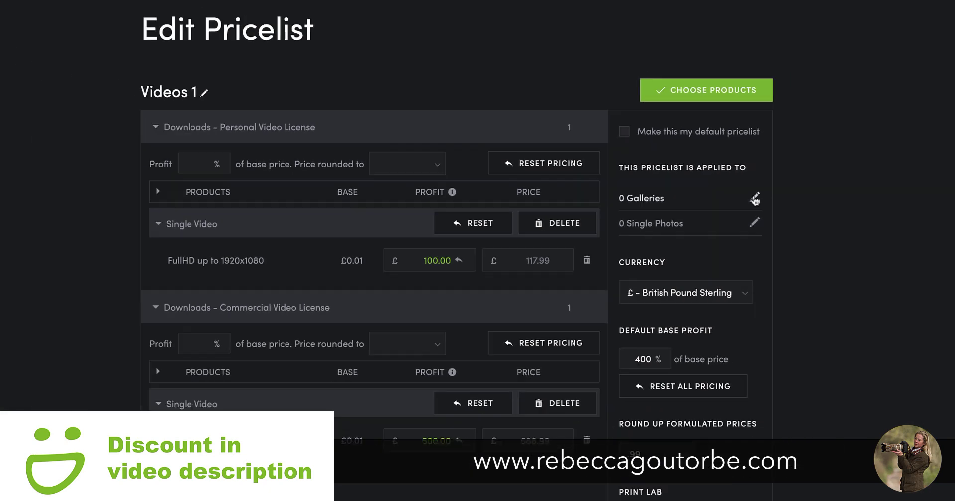
Step: Apply the pricelist to the Video Footage gallery, save the changes and return to the pricelist overview
{"action": "left_click", "coordinate": [894, 214]}
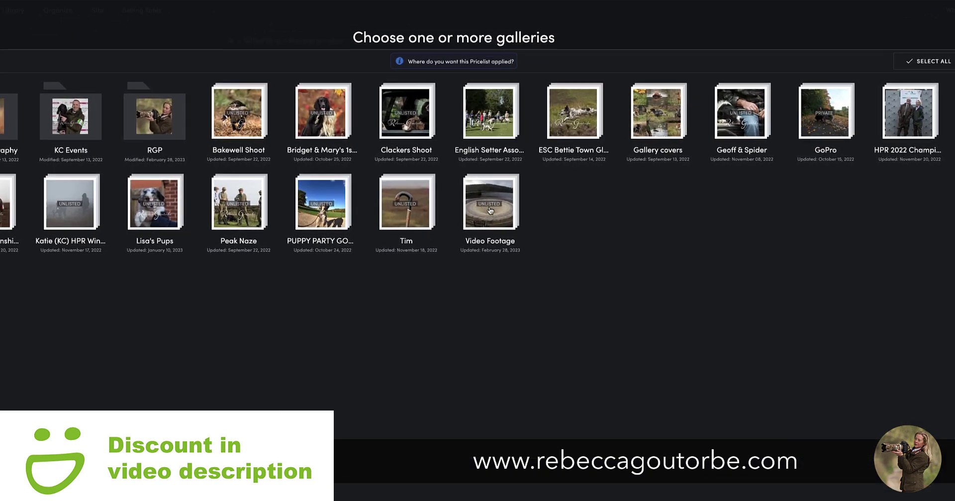
{"action": "left_click", "coordinate": [509, 198]}
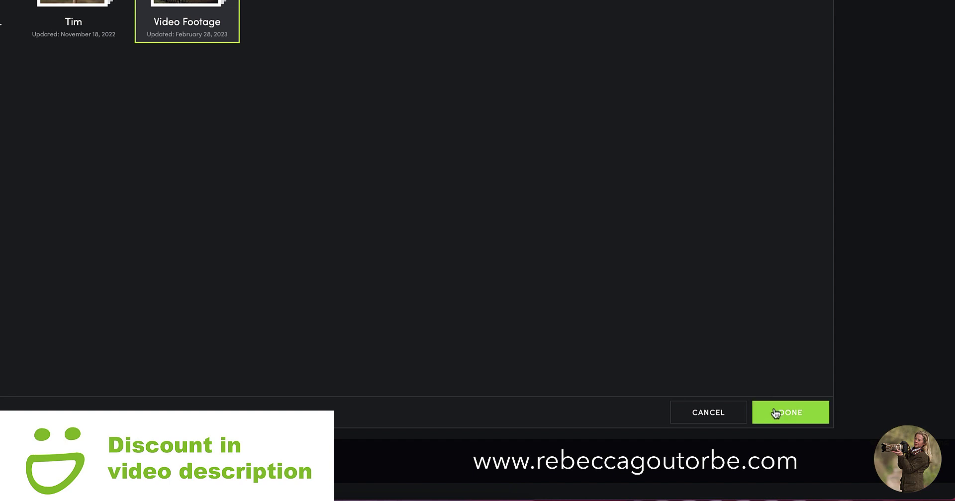
{"action": "left_click", "coordinate": [783, 414]}
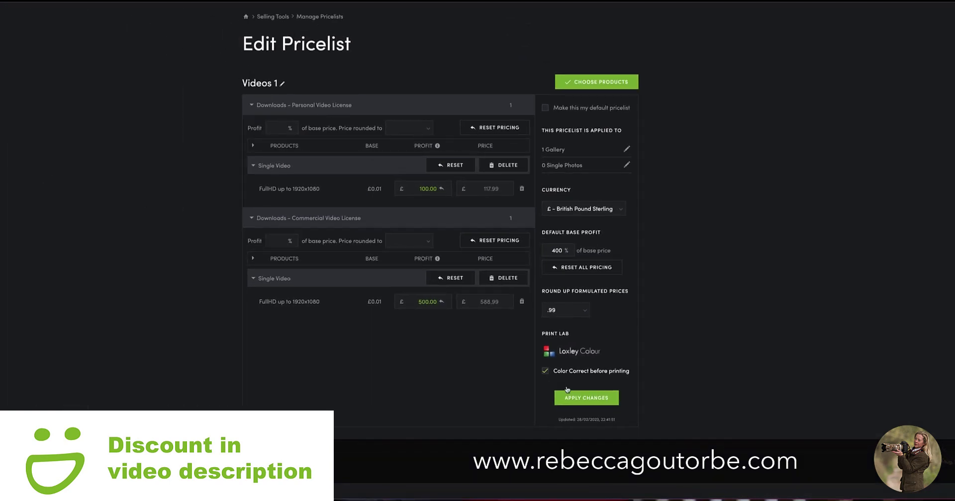
{"action": "left_click", "coordinate": [577, 400]}
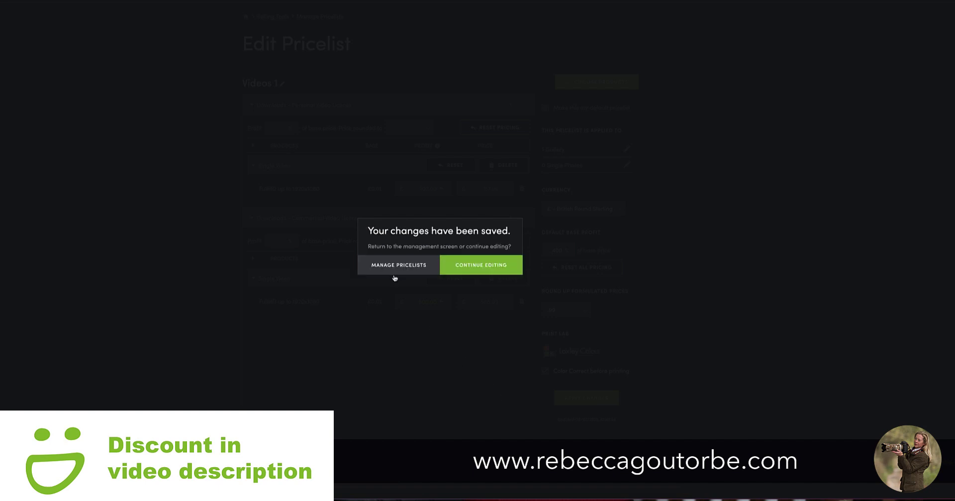
{"action": "left_click", "coordinate": [393, 269]}
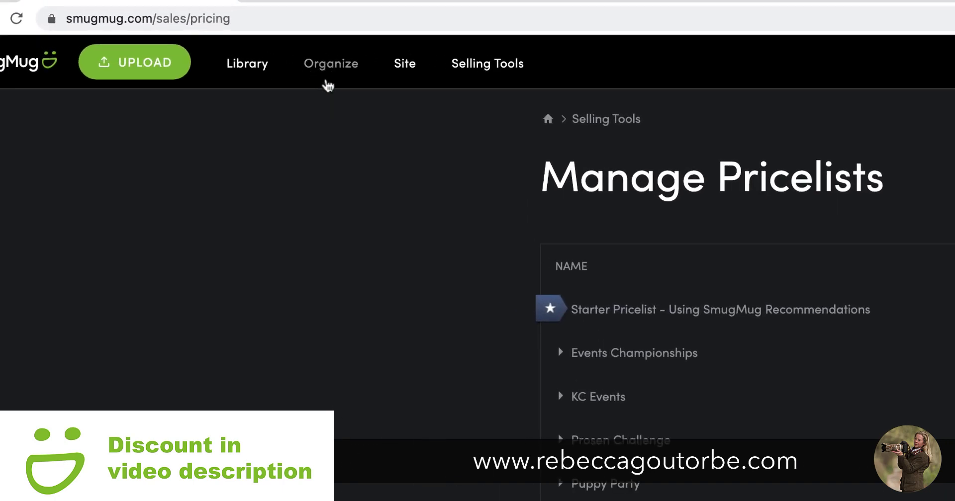
Step: Open the Video Footage gallery in the organizer, review its Shopping settings and save them
{"action": "left_click", "coordinate": [326, 77]}
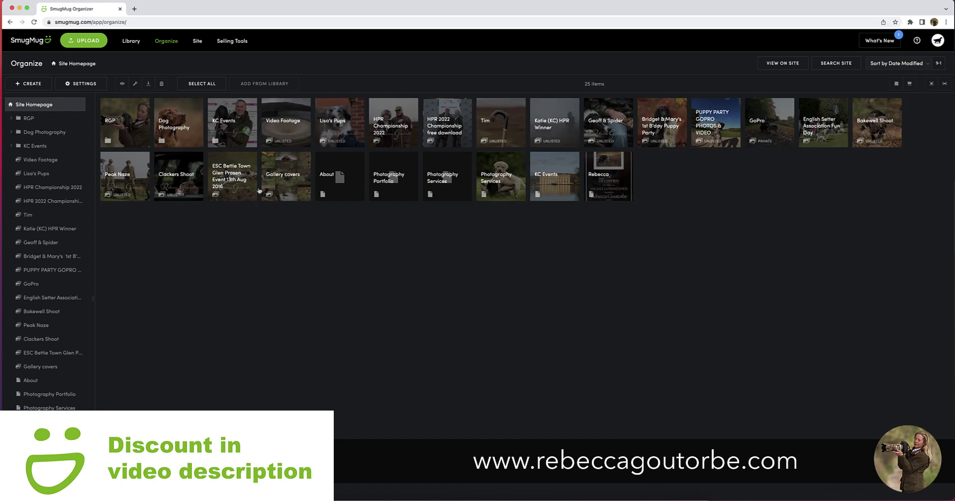
{"action": "left_click", "coordinate": [284, 131]}
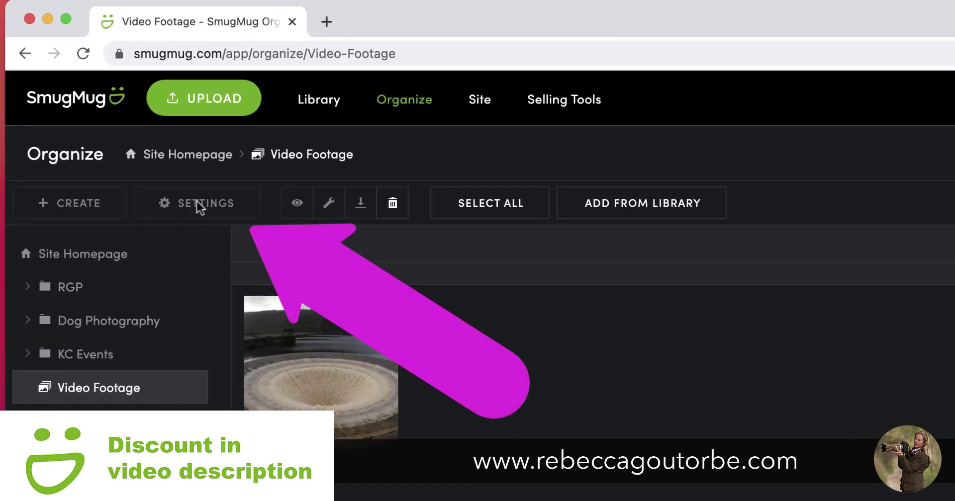
{"action": "left_click", "coordinate": [199, 204]}
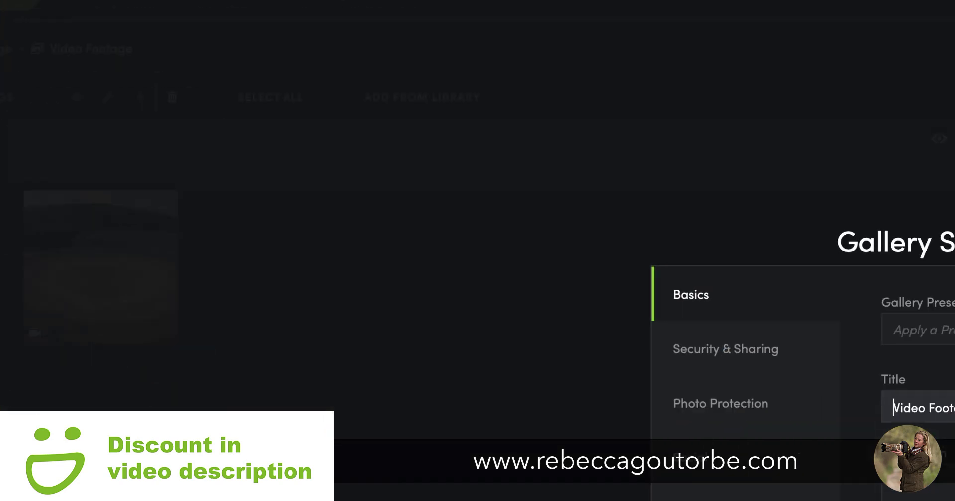
{"action": "left_click", "coordinate": [226, 288]}
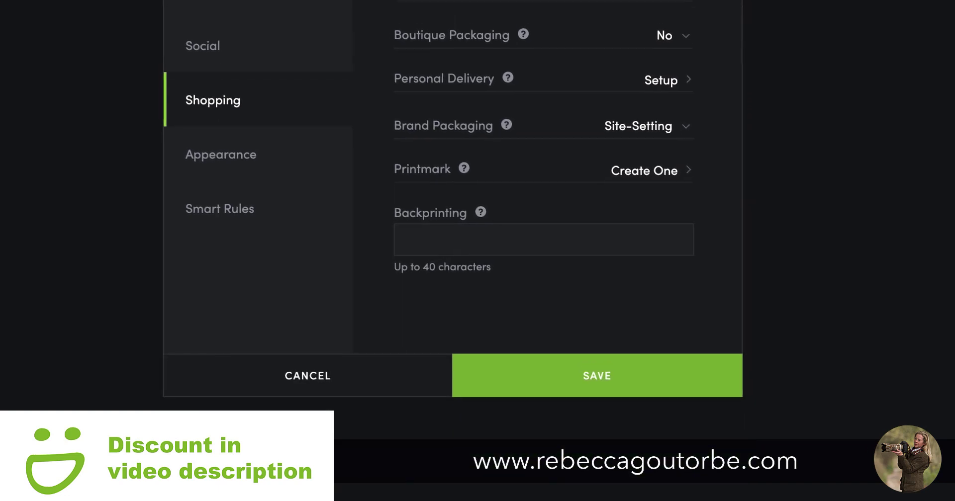
{"action": "left_click", "coordinate": [572, 368]}
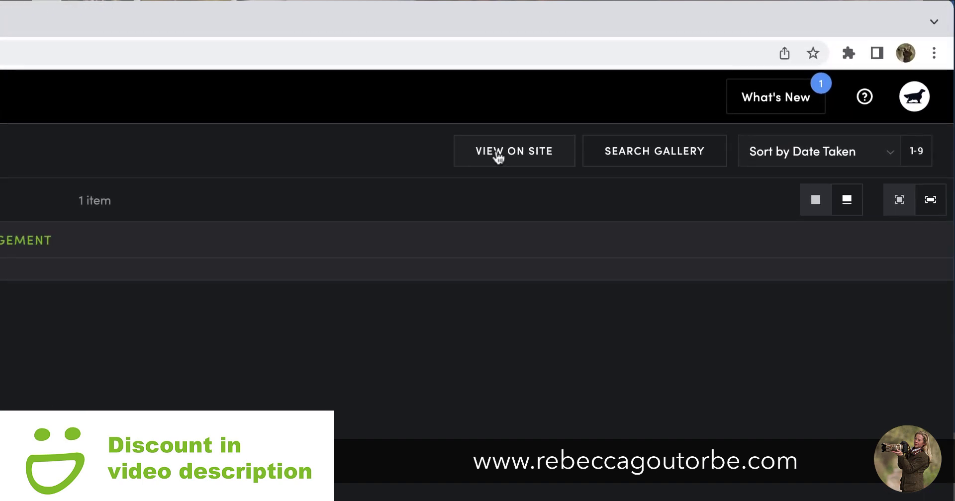
Step: View the Video Footage gallery on the site and check the buying options for its video
{"action": "left_click", "coordinate": [503, 161]}
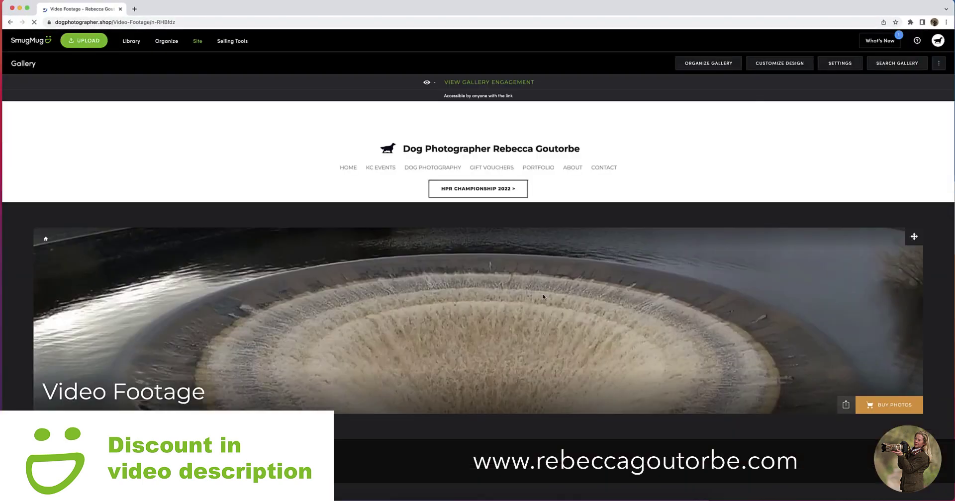
{"action": "scroll", "coordinate": [330, 382], "scroll_direction": "down", "scroll_amount": 3}
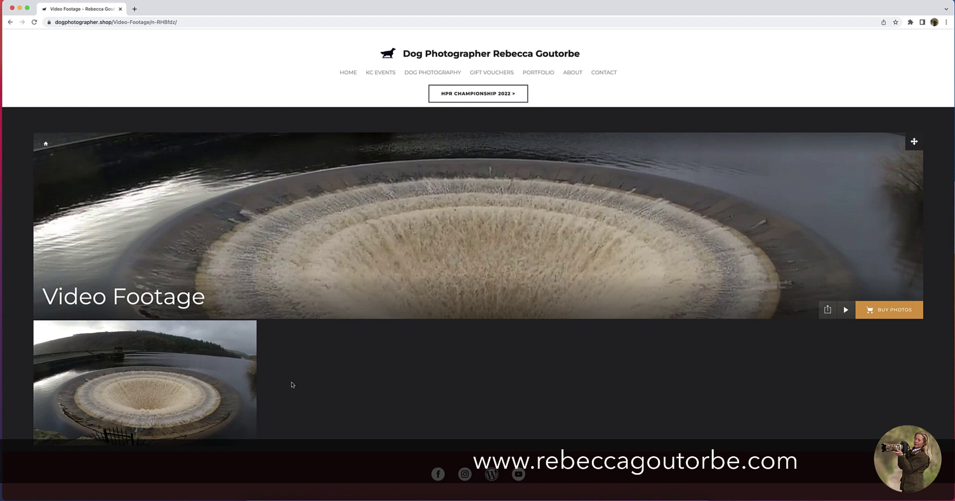
{"action": "left_click", "coordinate": [217, 384]}
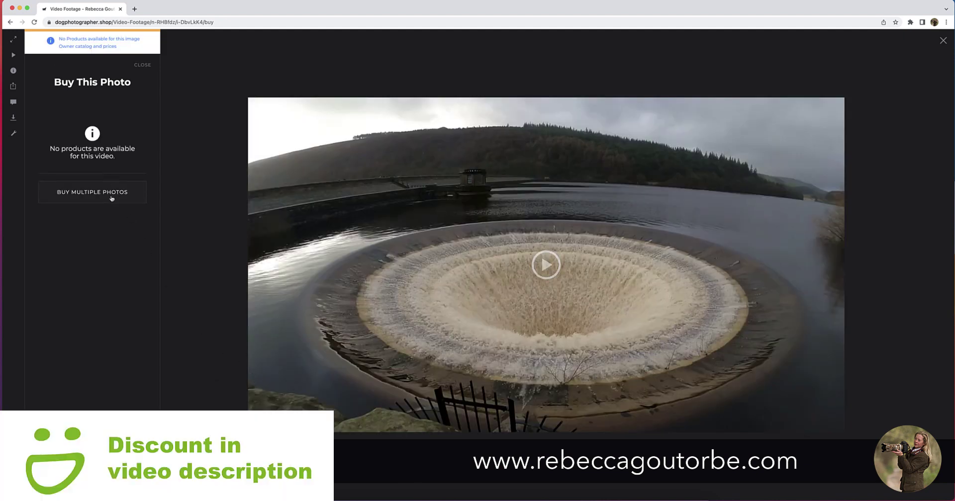
{"action": "left_click", "coordinate": [142, 65]}
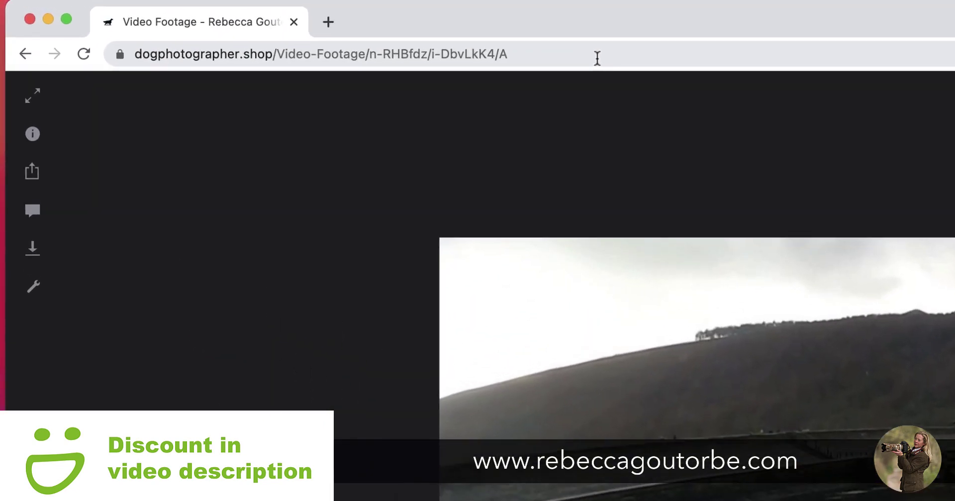
Step: Copy the video page's web address and check the video's buying options once more
{"action": "left_click", "coordinate": [248, 23]}
{"action": "left_click", "coordinate": [250, 24]}
{"action": "left_click_drag", "start_coordinate": [602, 54], "coordinate": [124, 58]}
{"action": "key", "text": "super+c"}
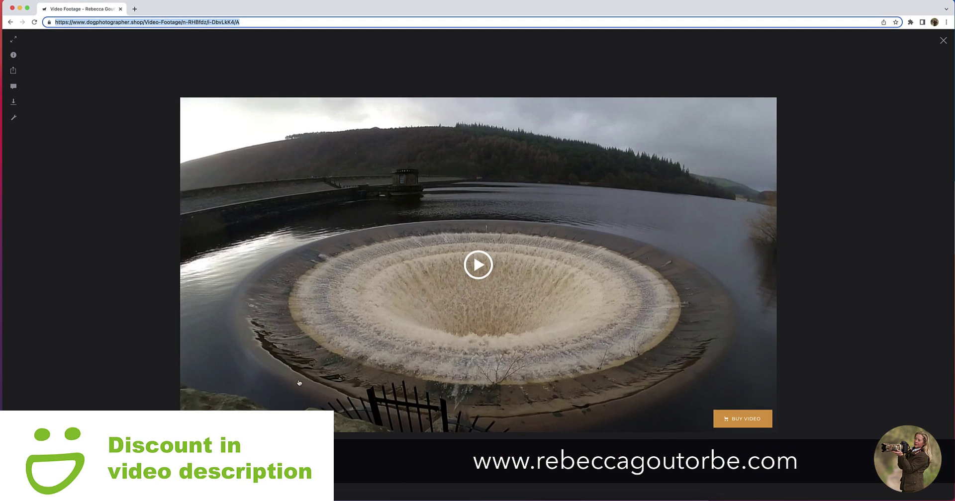
{"action": "left_click", "coordinate": [748, 422]}
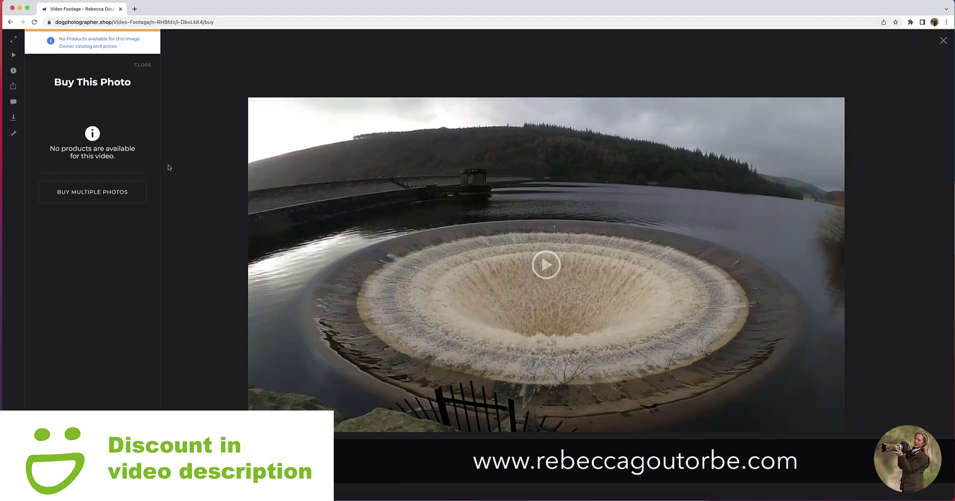
{"action": "left_click", "coordinate": [142, 65]}
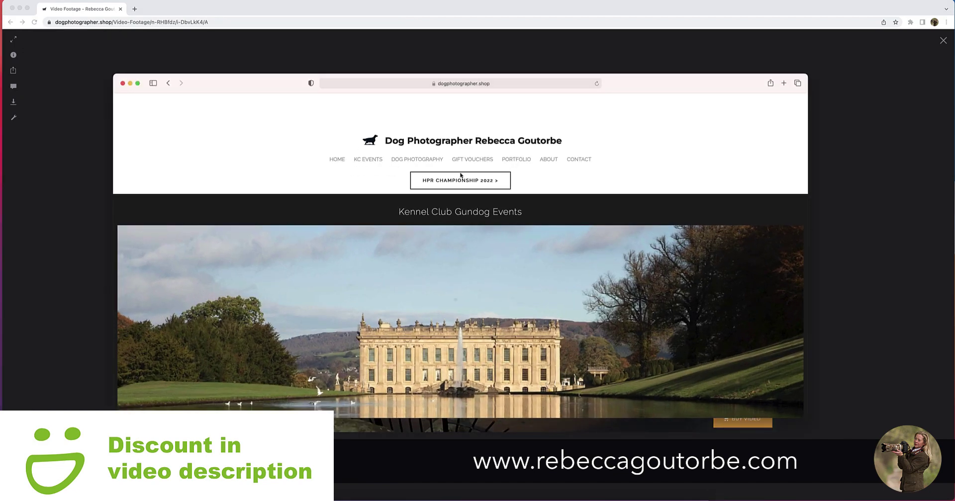
Step: Switch to Safari and load the copied video page address
{"action": "left_click", "coordinate": [510, 83]}
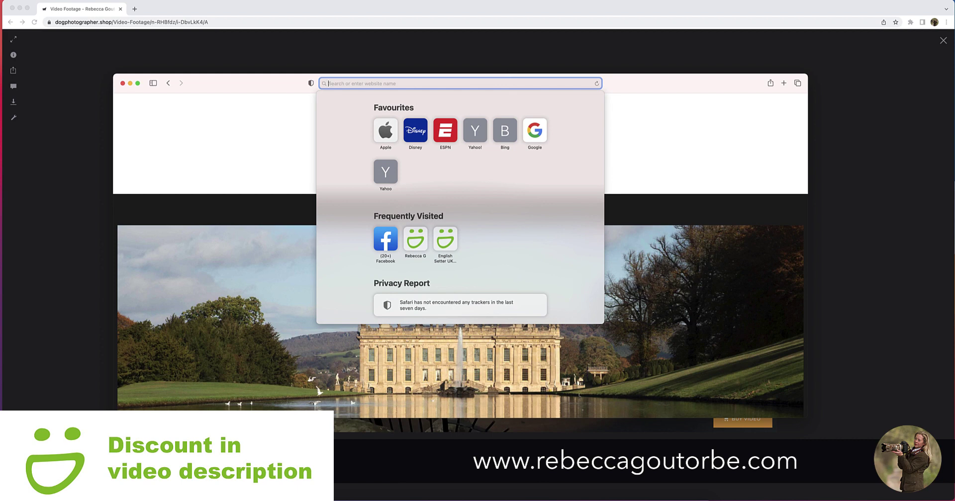
{"action": "key", "text": "super+v"}
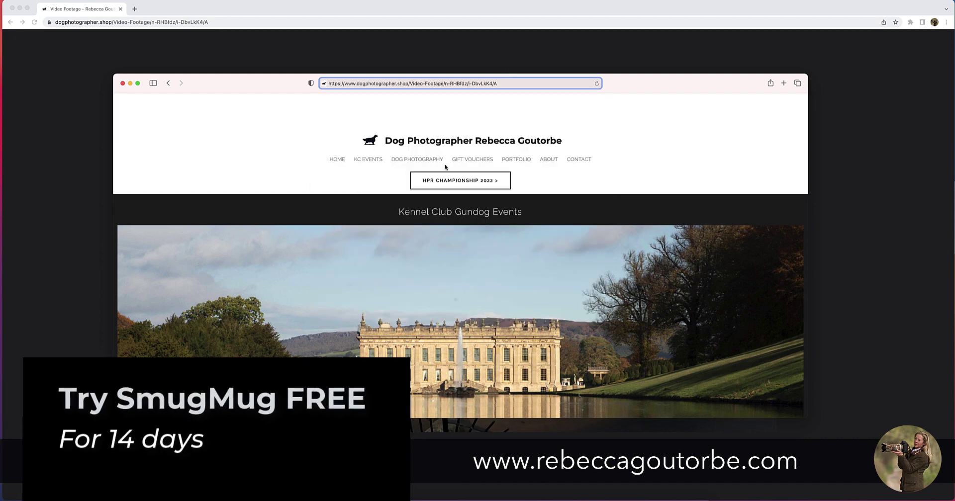
{"action": "key", "text": "Return"}
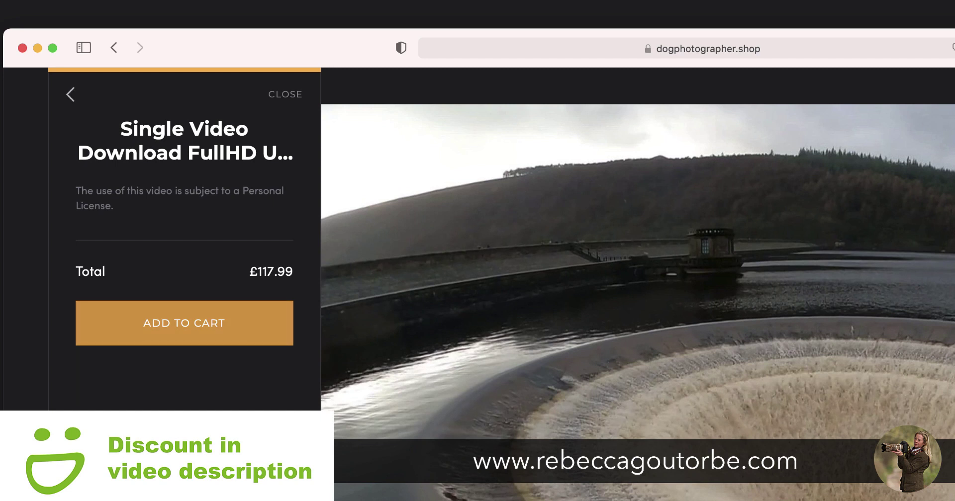
Step: Go back from the personal license download, look at the other video download option and play the video from the slideshow
{"action": "left_click", "coordinate": [71, 94]}
{"action": "left_click", "coordinate": [172, 293]}
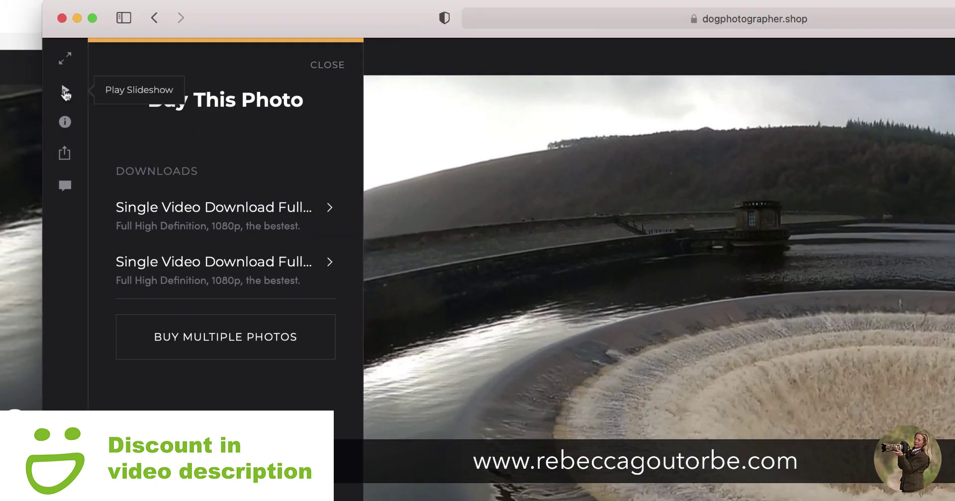
{"action": "left_click", "coordinate": [43, 79]}
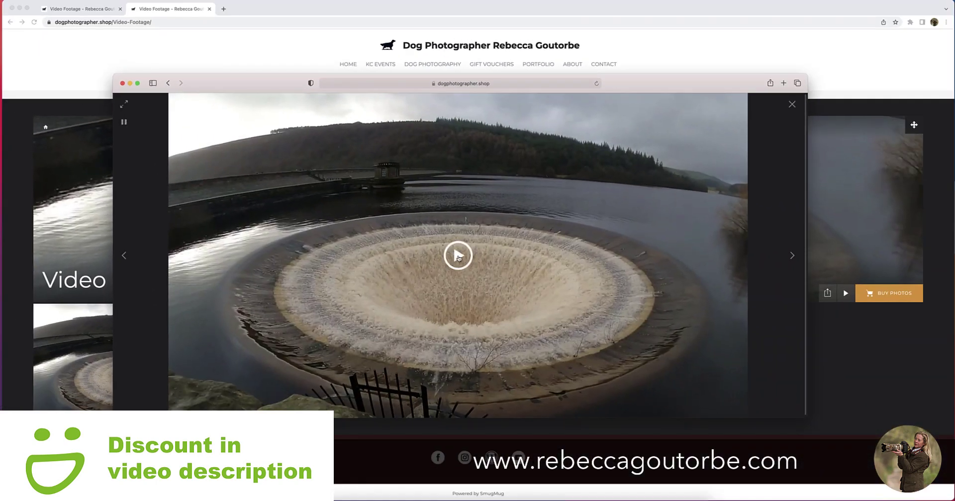
{"action": "left_click", "coordinate": [457, 255]}
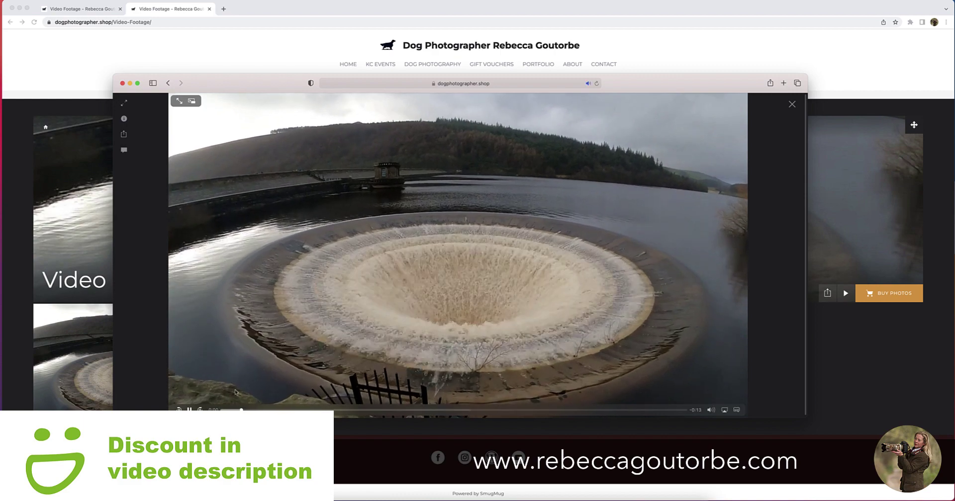
Step: Pause the video, check its buying options as a visitor, close the video view and put the Safari window away
{"action": "left_click", "coordinate": [189, 410]}
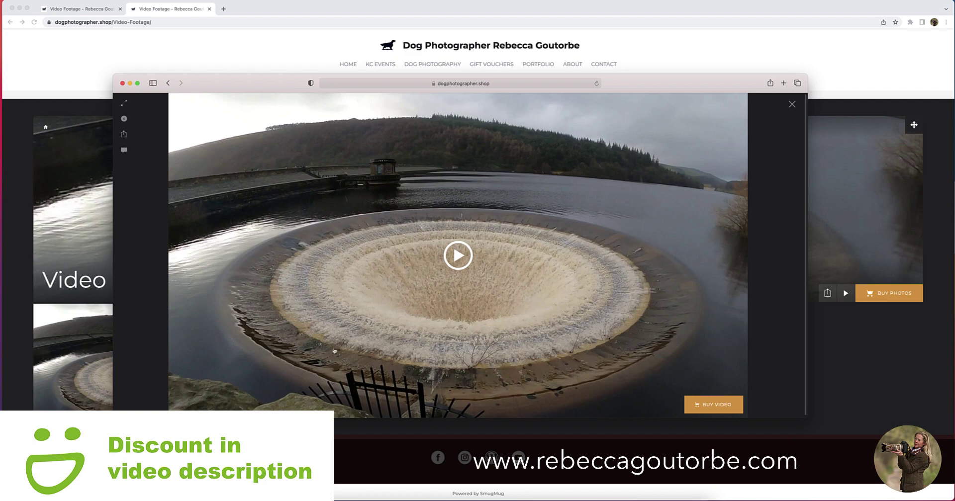
{"action": "left_click", "coordinate": [713, 404]}
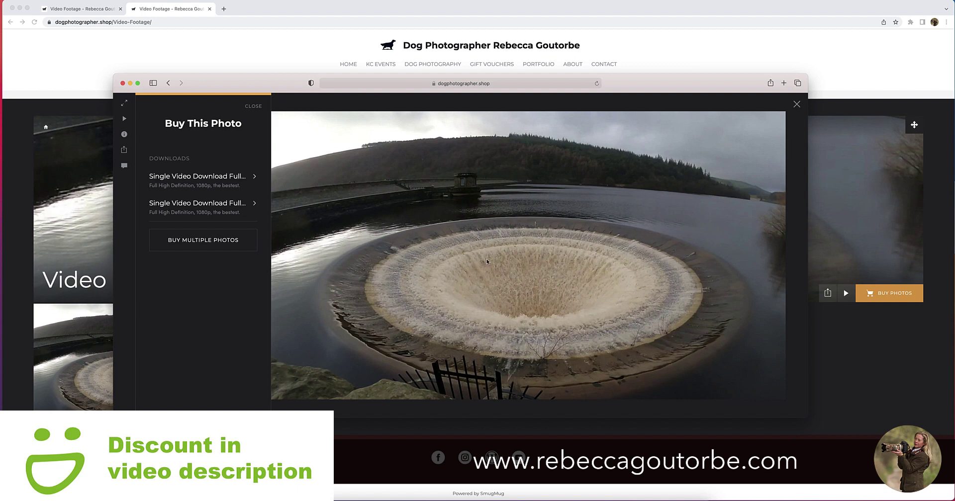
{"action": "left_click", "coordinate": [797, 106]}
{"action": "left_click", "coordinate": [131, 83]}
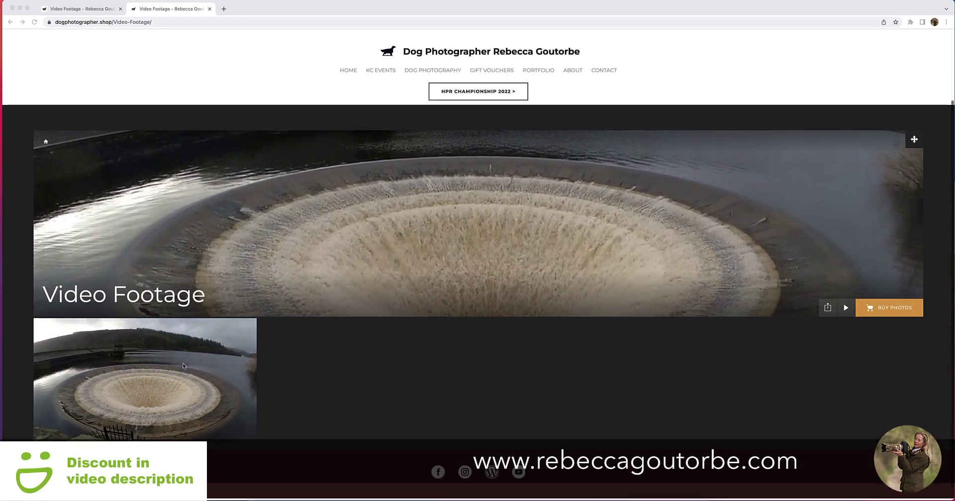
Step: Open the video from the Video Footage gallery and replace its preview image with Plugholes Video Cover.jpg from Downloads
{"action": "scroll", "coordinate": [182, 361], "scroll_direction": "up", "scroll_amount": 2}
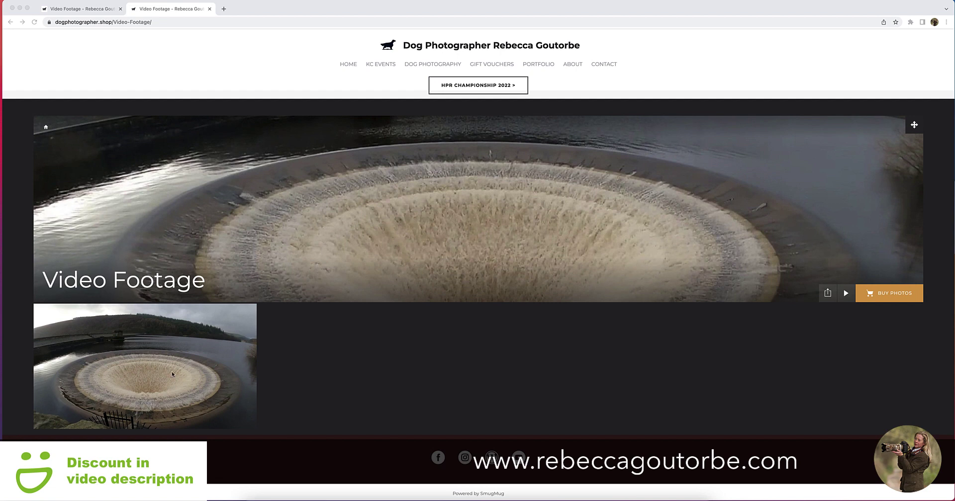
{"action": "left_click", "coordinate": [172, 374]}
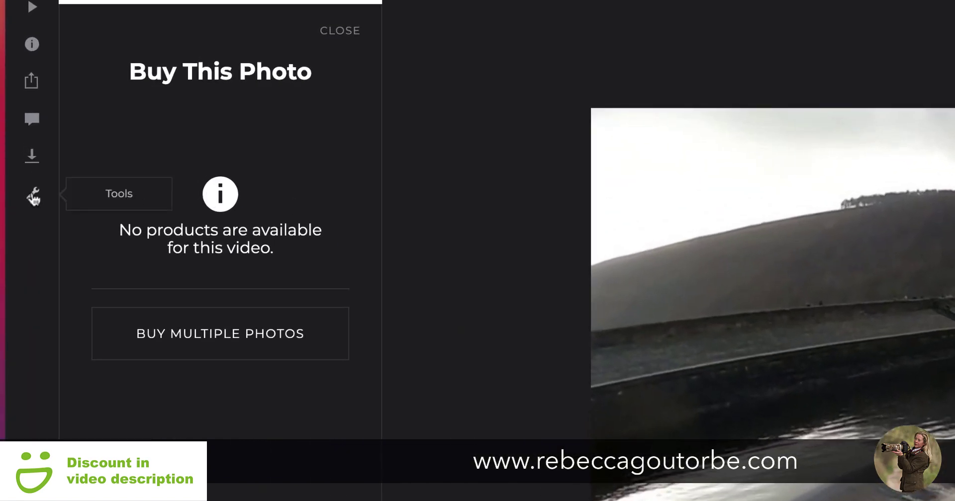
{"action": "left_click", "coordinate": [33, 196]}
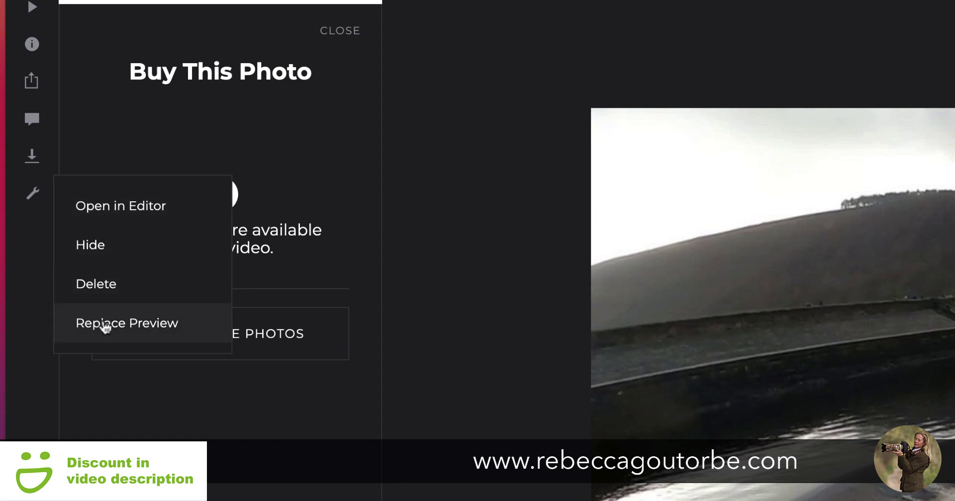
{"action": "left_click", "coordinate": [105, 328]}
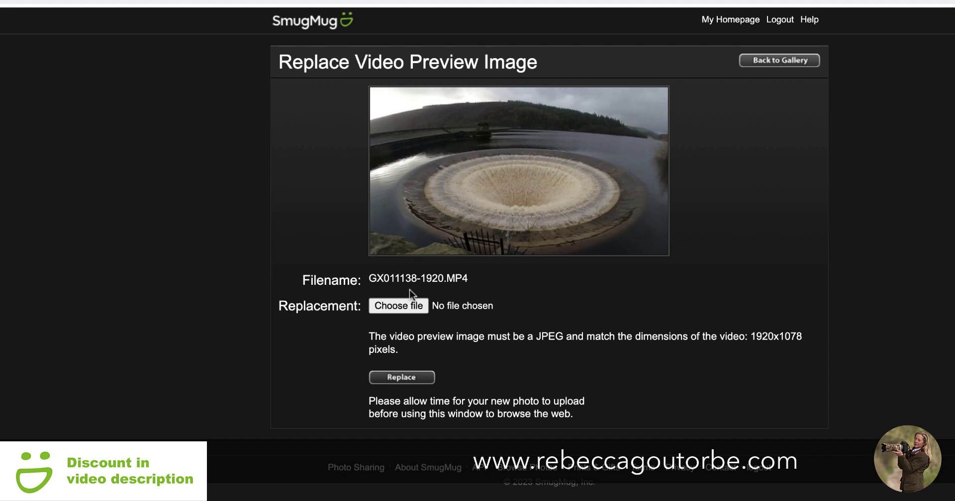
{"action": "left_click", "coordinate": [398, 306]}
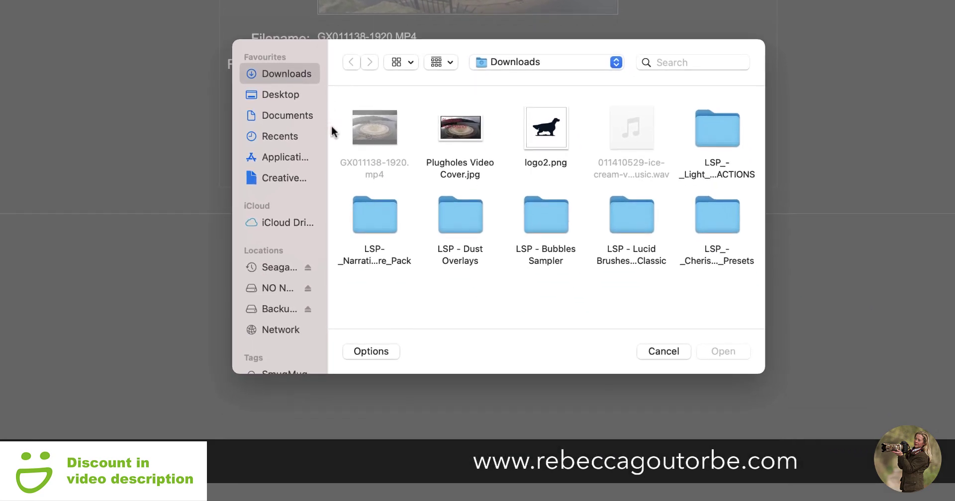
{"action": "left_click", "coordinate": [449, 133]}
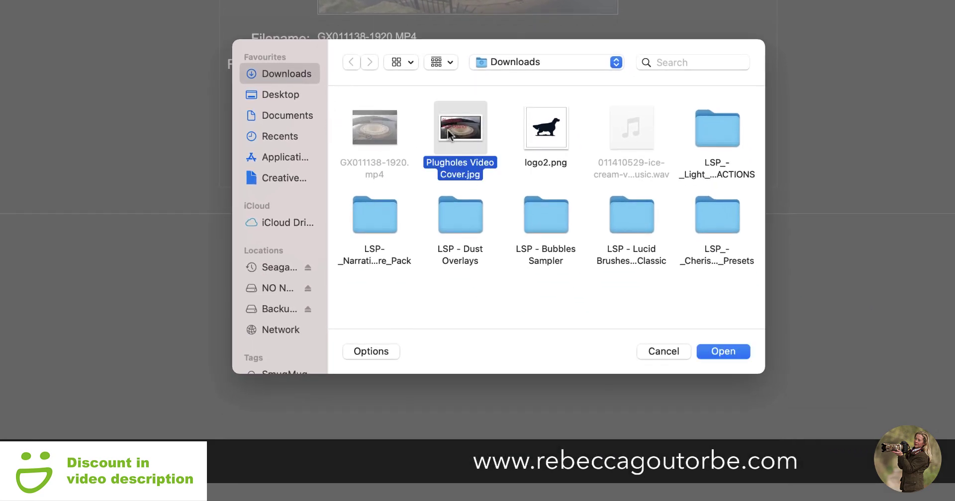
{"action": "left_click", "coordinate": [723, 351]}
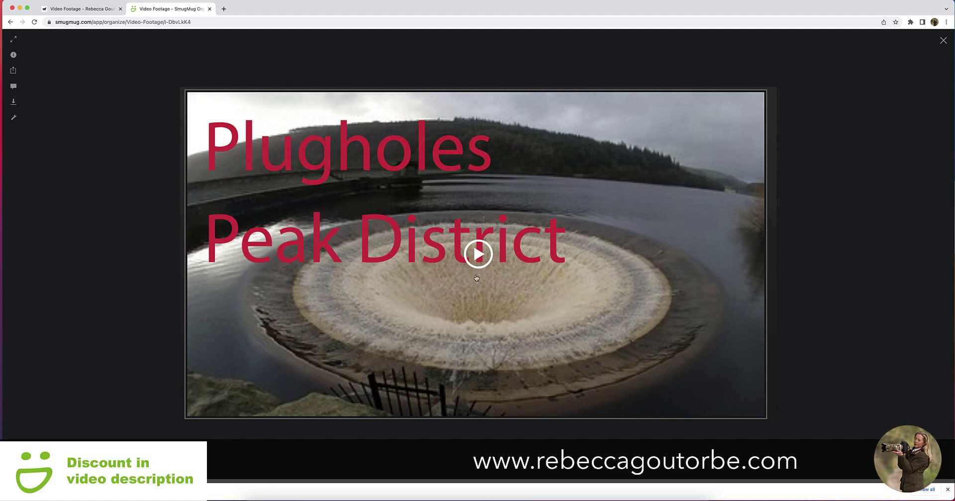
Step: Play the video behind its new cover briefly, pause it and return to the gallery in the organizer
{"action": "left_click", "coordinate": [479, 257]}
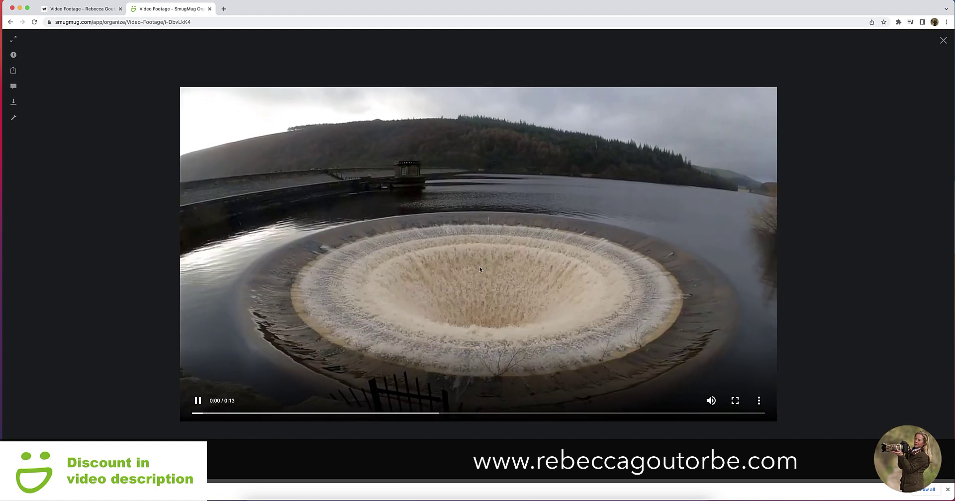
{"action": "left_click", "coordinate": [198, 402]}
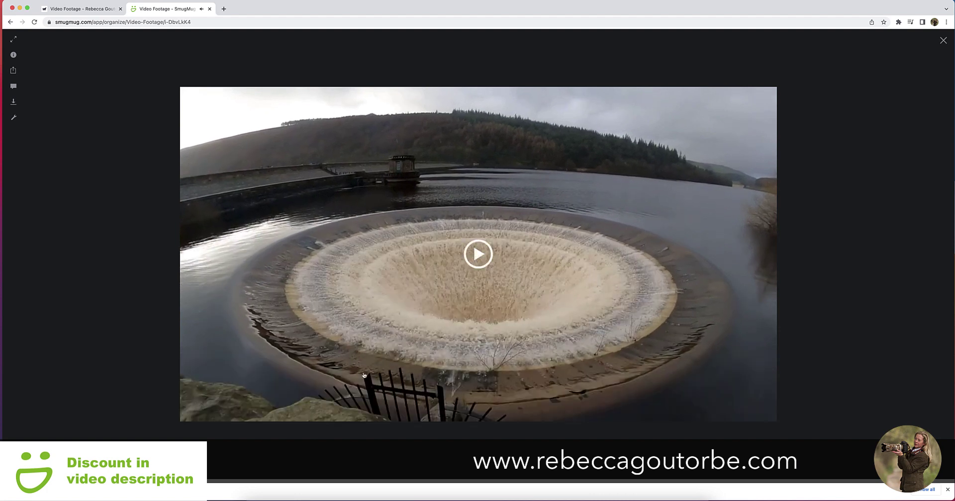
{"action": "left_click", "coordinate": [943, 40]}
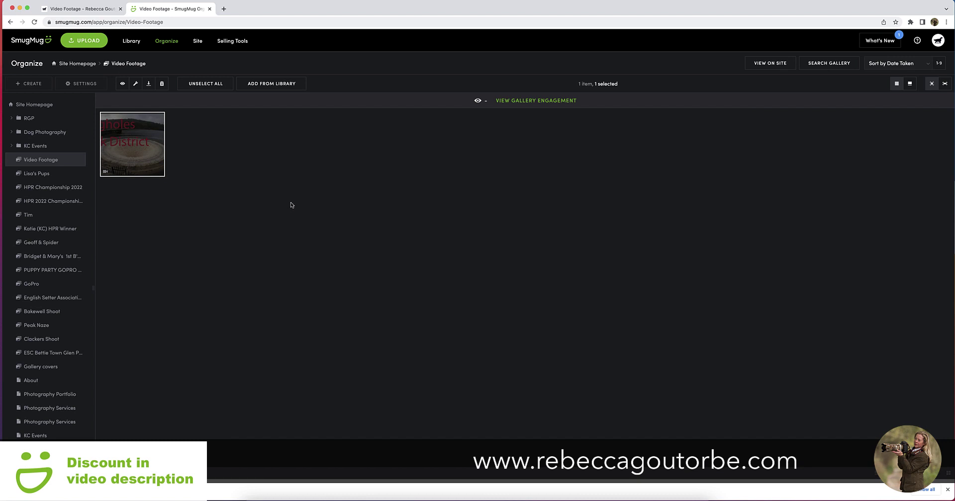
Step: Reopen the video to show its Replace Preview option, and return to the Video Footage gallery
{"action": "double_click", "coordinate": [140, 157]}
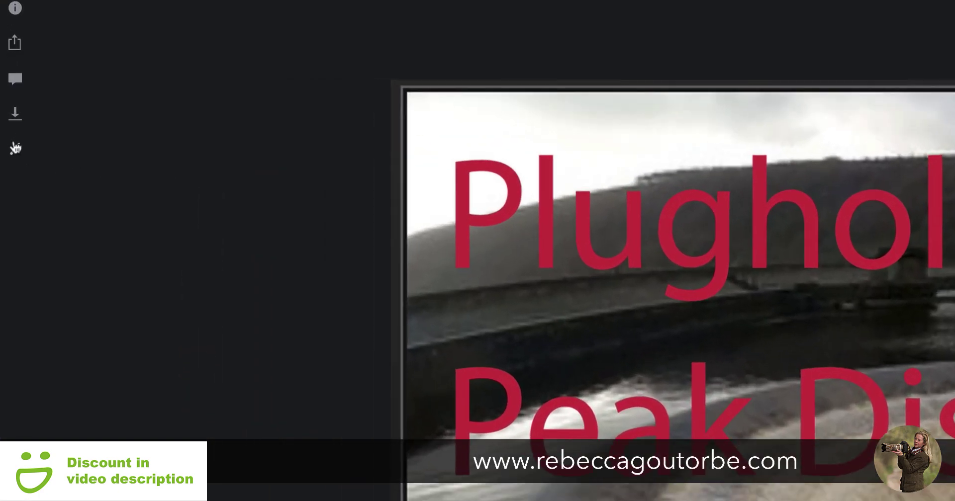
{"action": "left_click", "coordinate": [14, 117]}
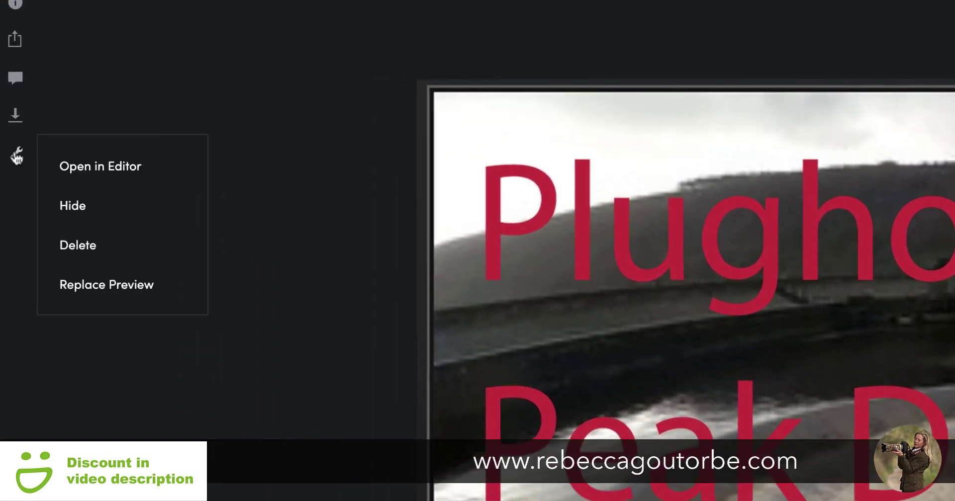
{"action": "left_click", "coordinate": [85, 291]}
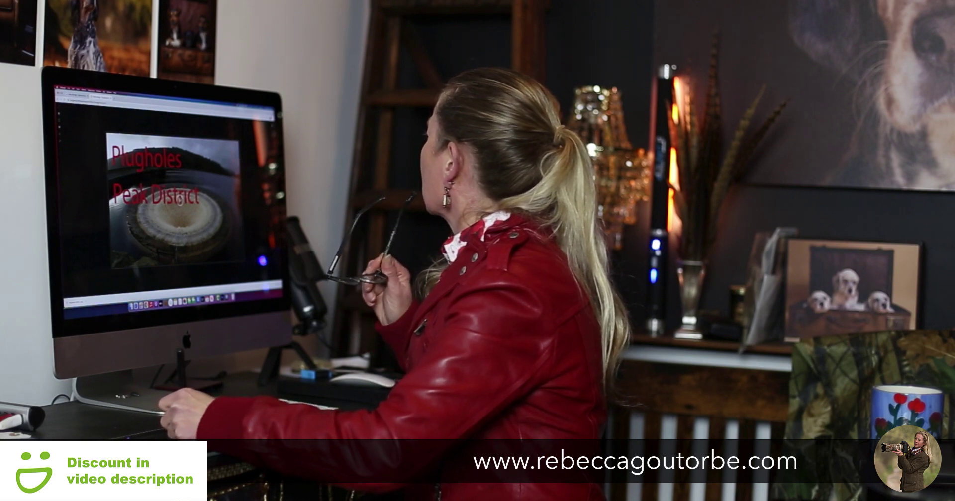
{"action": "key", "text": "Escape"}
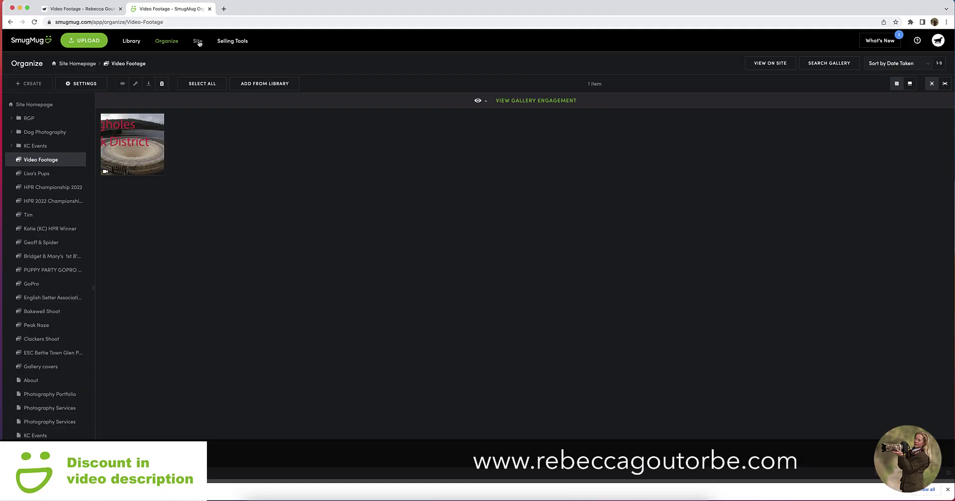
Step: Open the site homepage, look through its photos and start customizing its design
{"action": "left_click", "coordinate": [197, 41]}
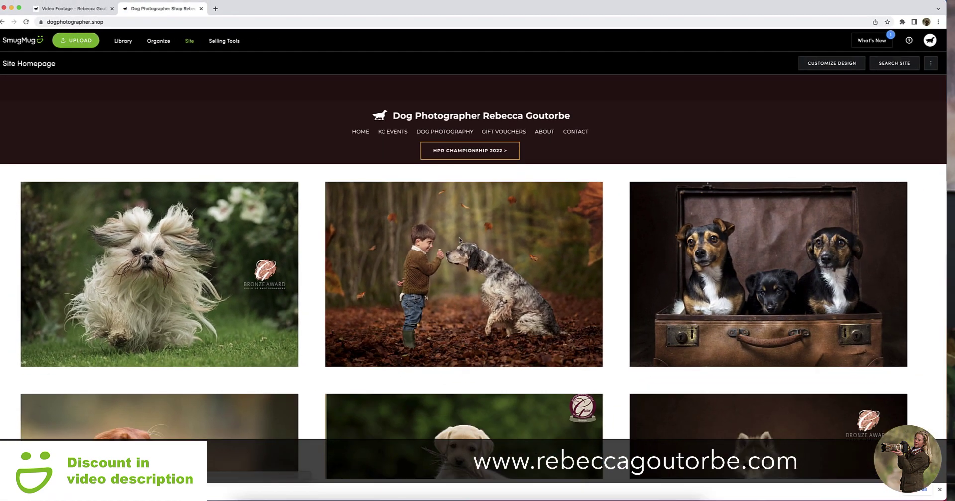
{"action": "scroll", "coordinate": [432, 287], "scroll_direction": "down", "scroll_amount": 20}
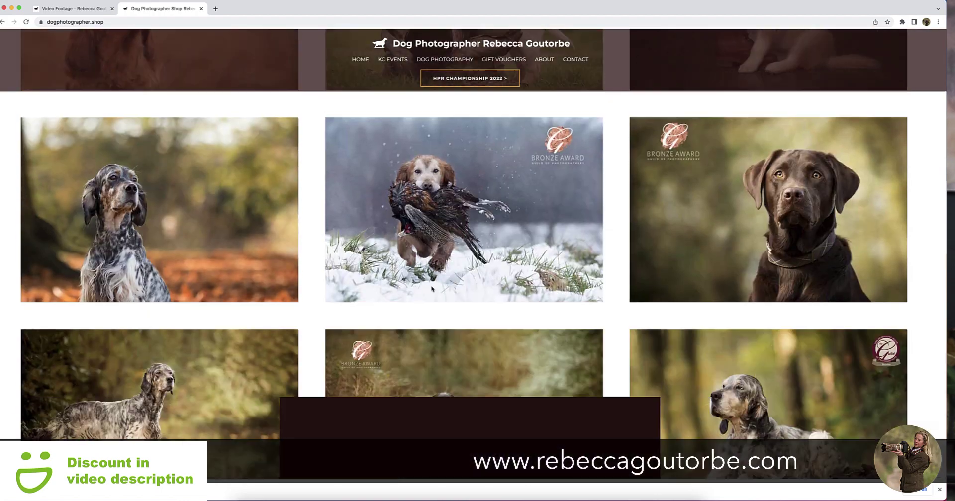
{"action": "scroll", "coordinate": [433, 288], "scroll_direction": "up", "scroll_amount": 20}
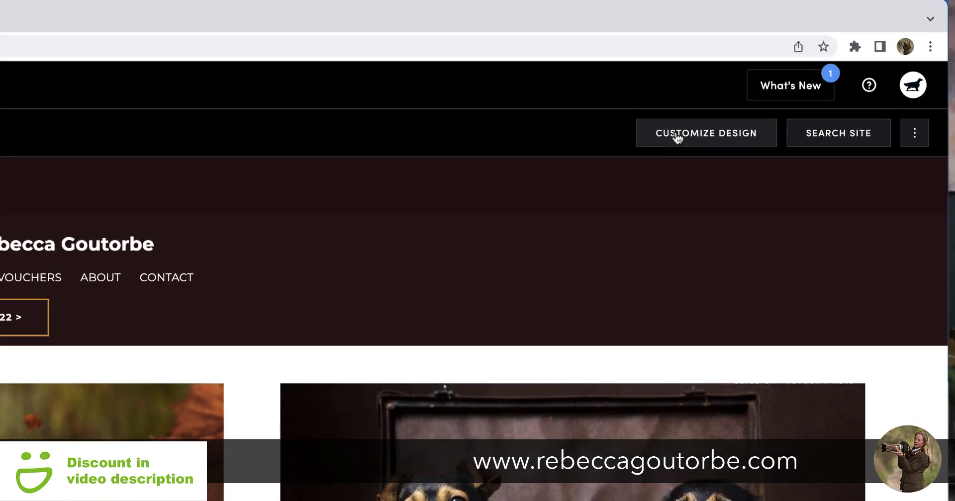
{"action": "left_click", "coordinate": [635, 158]}
Step: Add a Video content block to the homepage directly below the photo grid
{"action": "scroll", "coordinate": [485, 338], "scroll_direction": "down", "scroll_amount": 5}
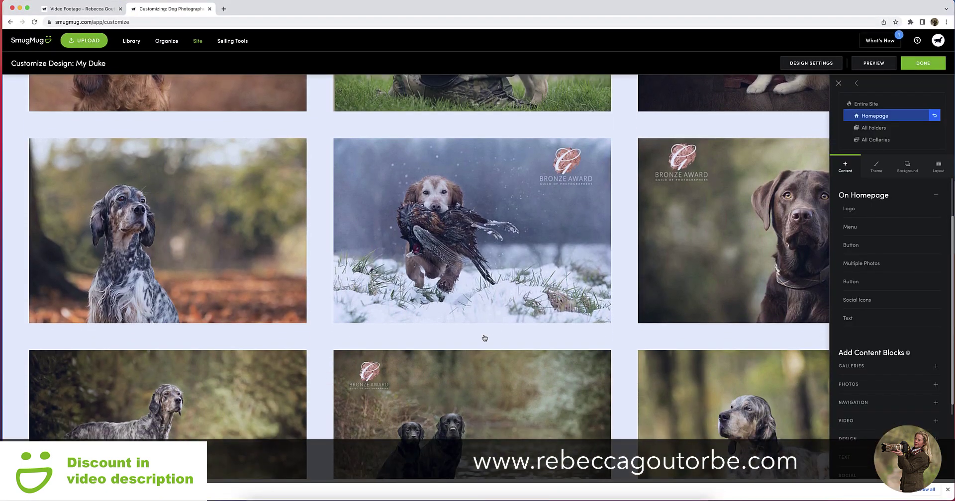
{"action": "scroll", "coordinate": [485, 338], "scroll_direction": "down", "scroll_amount": 4}
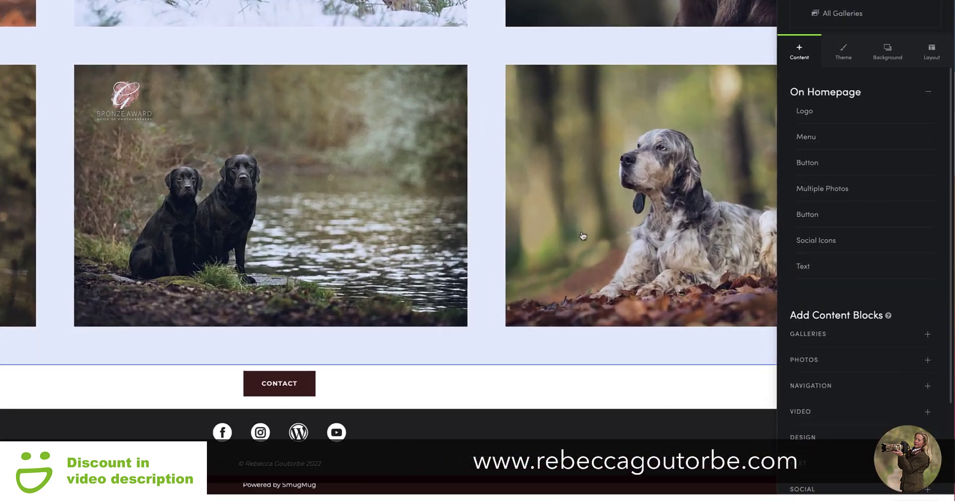
{"action": "mouse_move", "coordinate": [864, 302]}
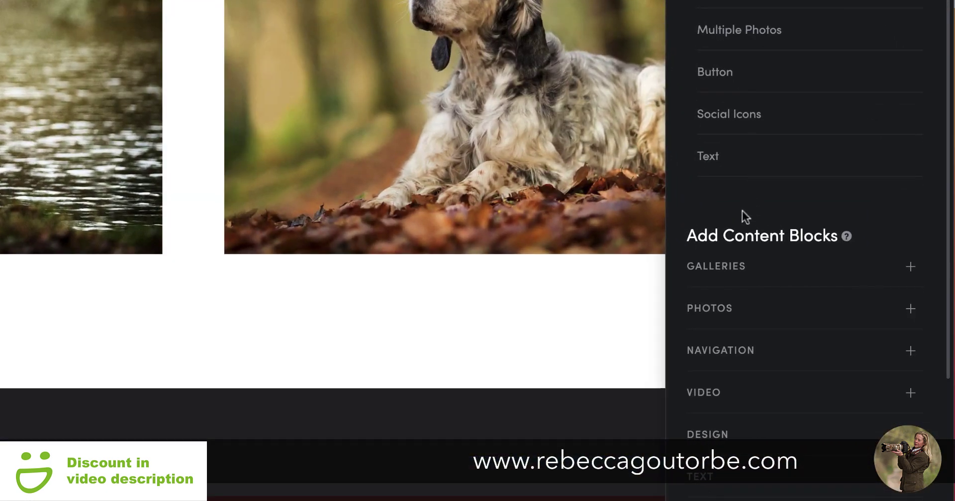
{"action": "scroll", "coordinate": [742, 214], "scroll_direction": "down", "scroll_amount": 4}
{"action": "left_click", "coordinate": [714, 214]}
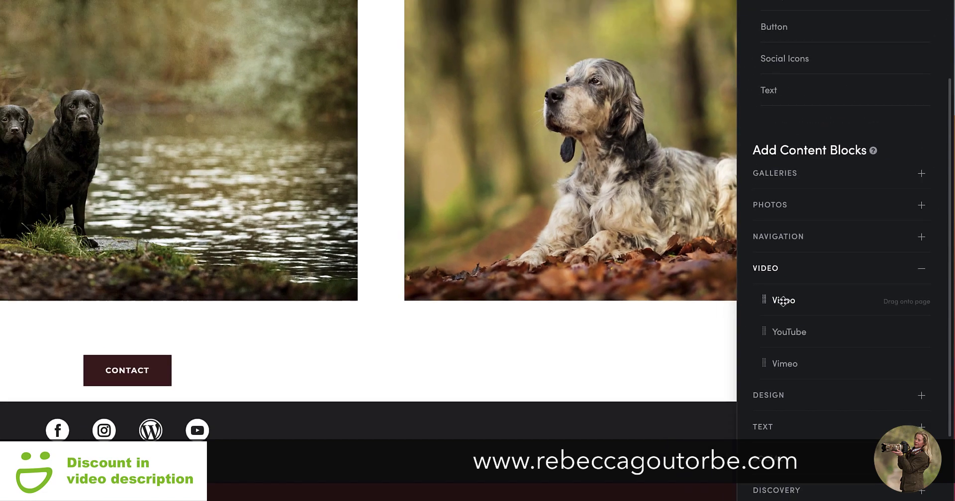
{"action": "left_click_drag", "start_coordinate": [727, 255], "coordinate": [93, 323]}
{"action": "mouse_move", "coordinate": [473, 389]}
{"action": "left_mouse_down"}
{"action": "mouse_move", "coordinate": [441, 388]}
{"action": "mouse_move", "coordinate": [448, 381]}
{"action": "mouse_move", "coordinate": [459, 391]}
{"action": "left_mouse_up"}
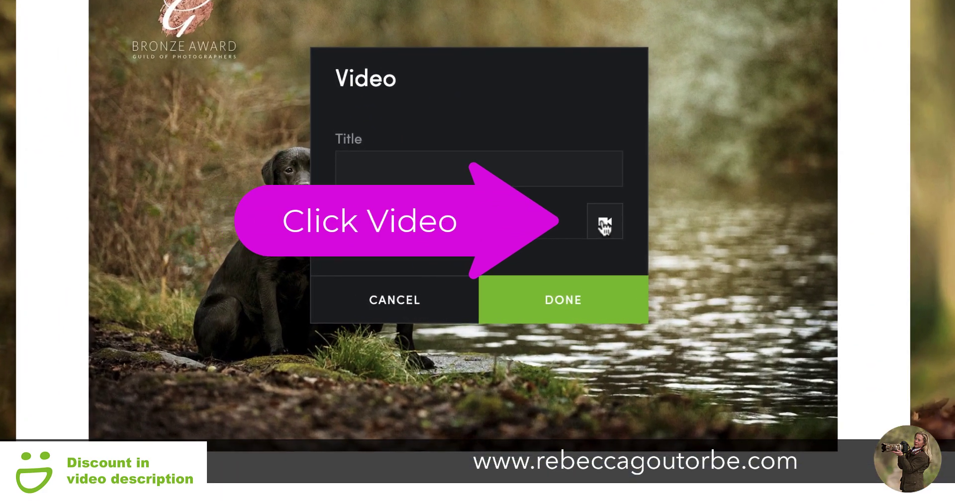
Step: Assign the Plugholes video from the Video Footage gallery to the video block and save the block's settings
{"action": "left_click", "coordinate": [524, 275]}
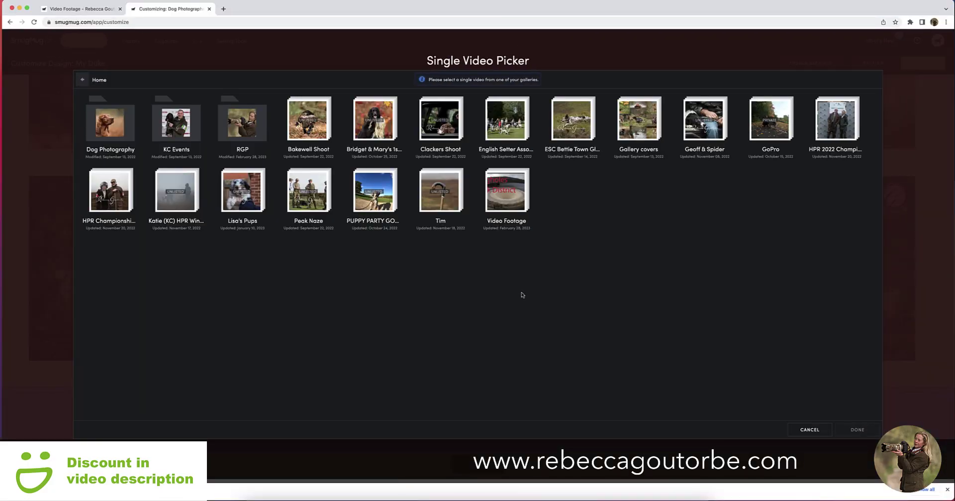
{"action": "left_click", "coordinate": [511, 197]}
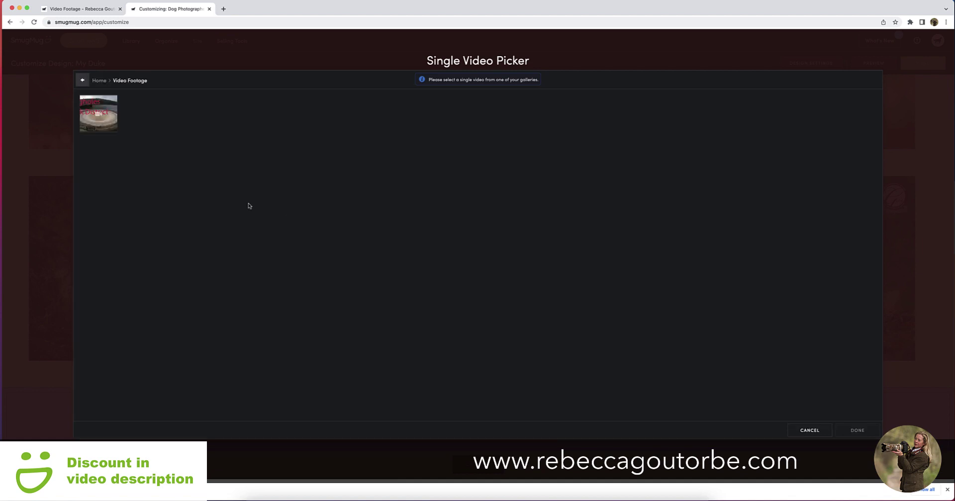
{"action": "left_click", "coordinate": [102, 123]}
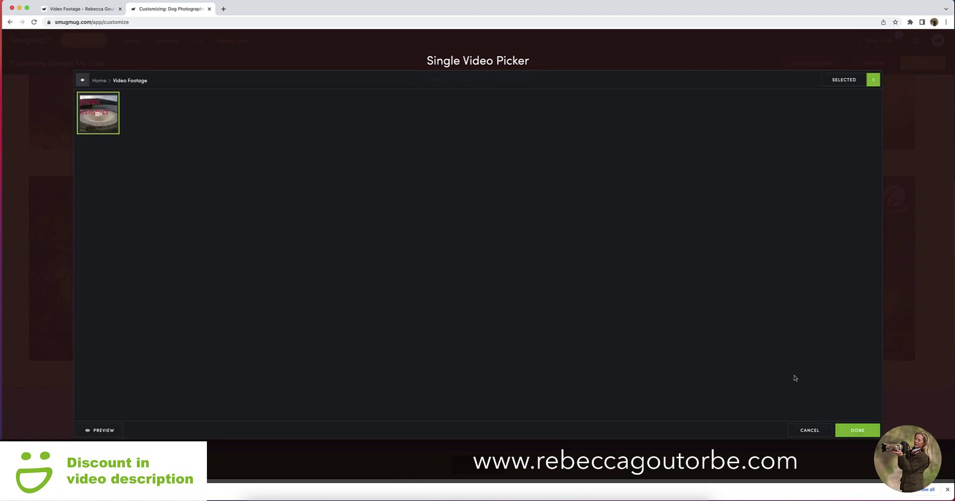
{"action": "left_click", "coordinate": [858, 431]}
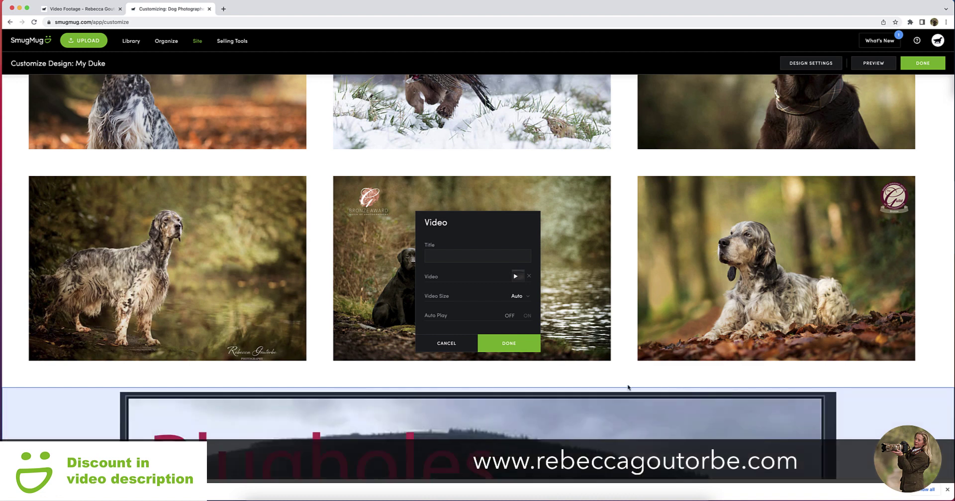
{"action": "left_click", "coordinate": [507, 343]}
{"action": "scroll", "coordinate": [502, 400], "scroll_direction": "down", "scroll_amount": 7}
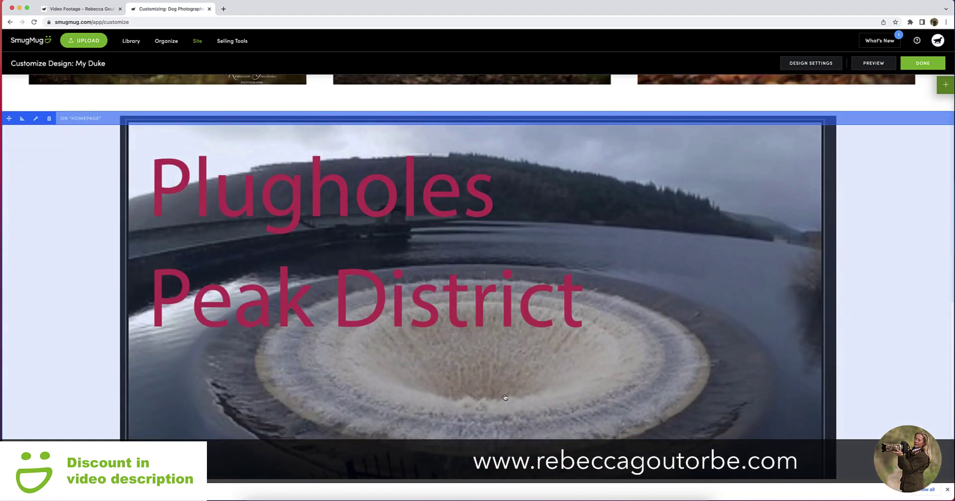
Step: Add a Galleries content block to the homepage, placed to the right of the Plugholes video block
{"action": "scroll", "coordinate": [504, 394], "scroll_direction": "up", "scroll_amount": 5}
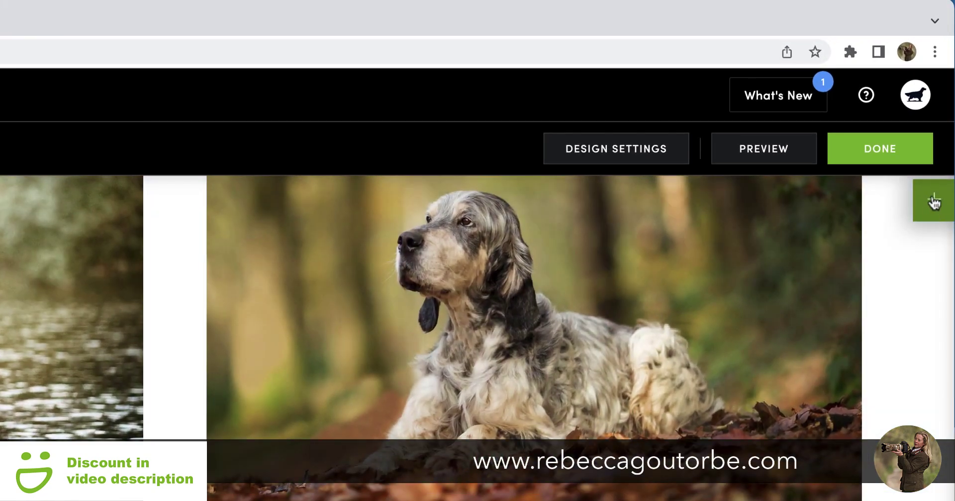
{"action": "left_click", "coordinate": [934, 193]}
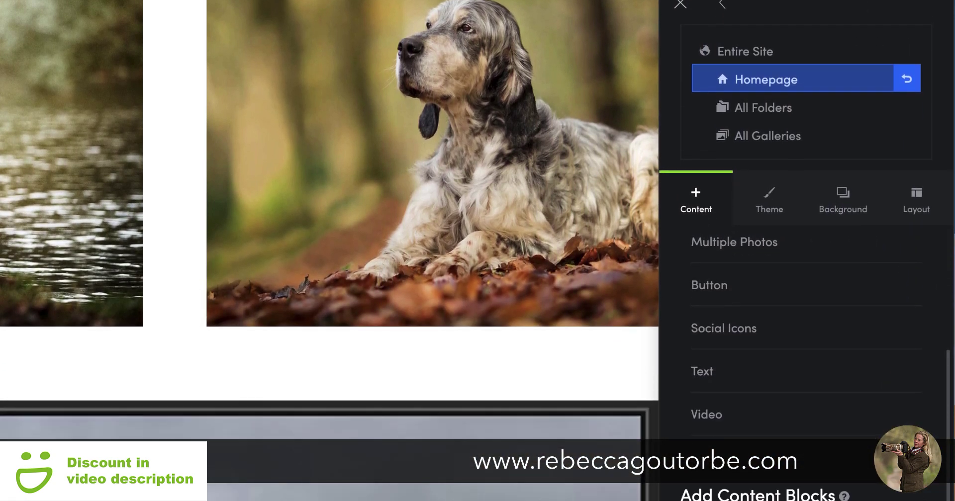
{"action": "scroll", "coordinate": [744, 407], "scroll_direction": "down", "scroll_amount": 2}
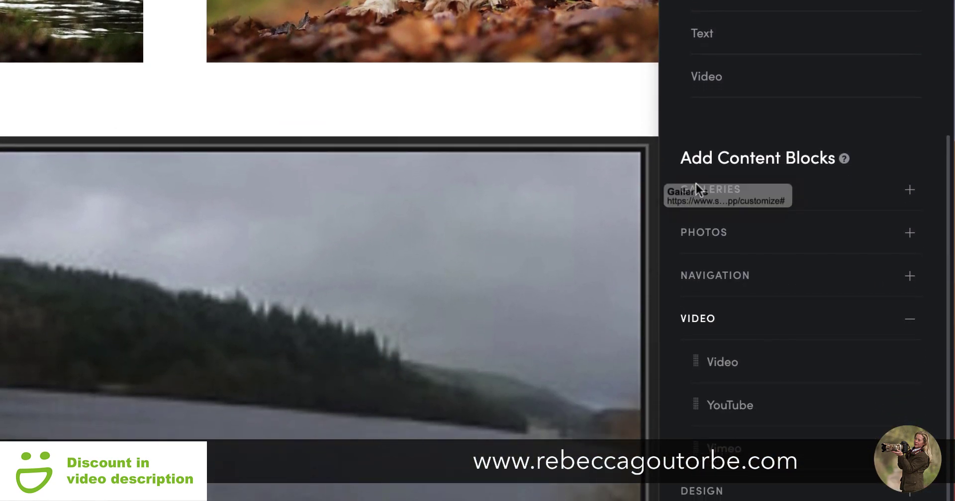
{"action": "left_click", "coordinate": [699, 192]}
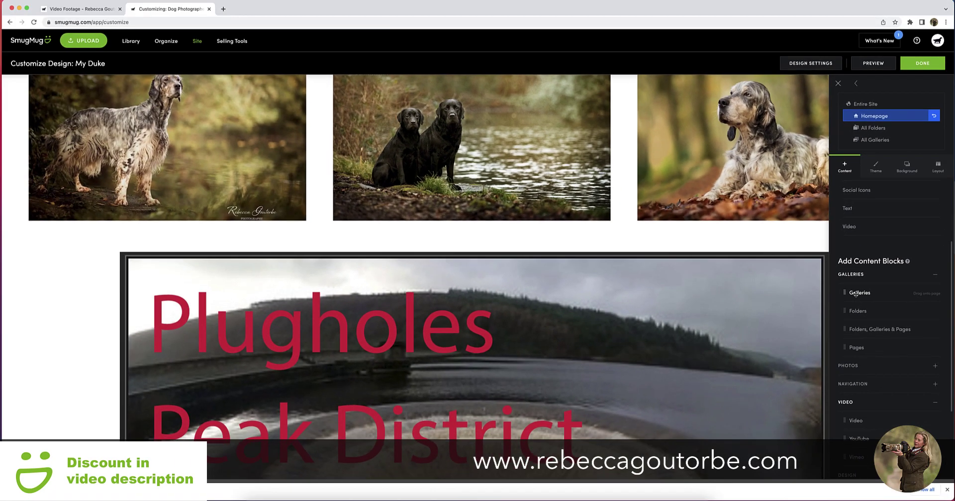
{"action": "left_click_drag", "start_coordinate": [738, 236], "coordinate": [584, 283]}
{"action": "left_click_drag", "start_coordinate": [779, 255], "coordinate": [562, 335]}
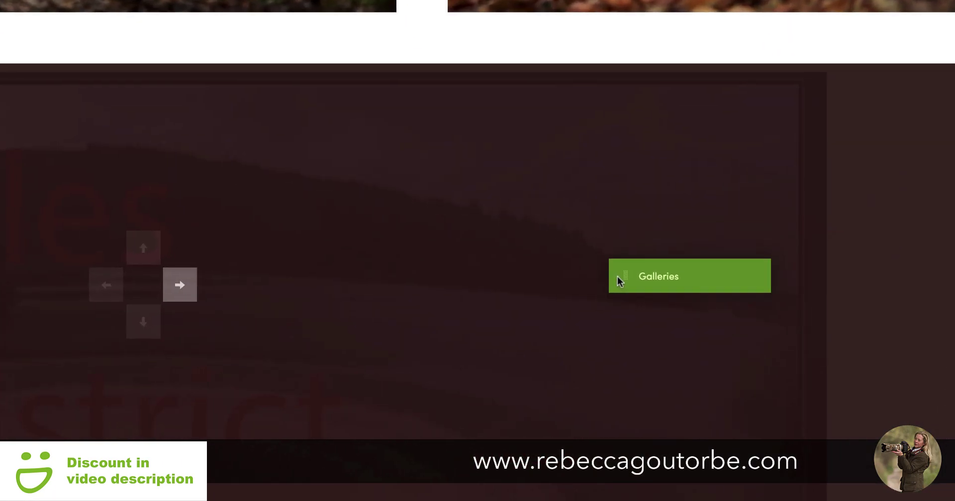
{"action": "left_click_drag", "start_coordinate": [489, 304], "coordinate": [796, 372]}
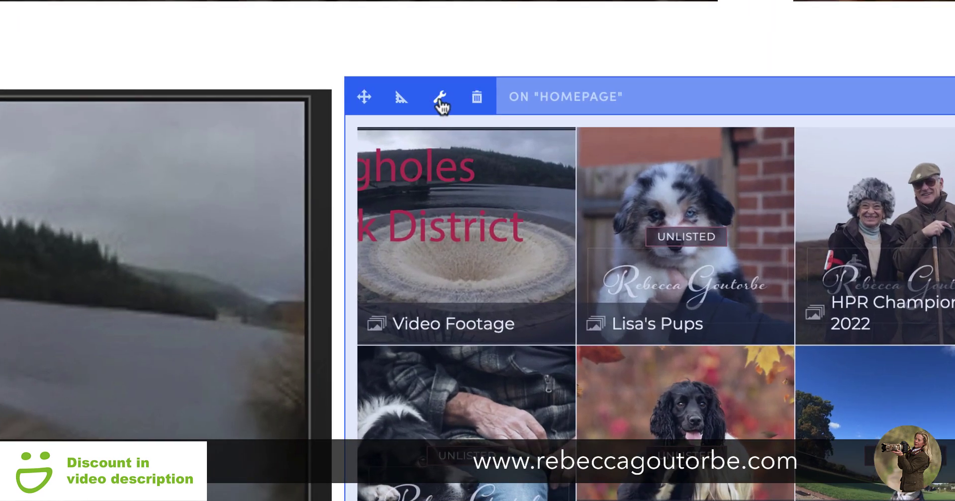
Step: Set the Galleries block to select from Galleries I Choose and pick the Video Footage gallery
{"action": "left_click", "coordinate": [440, 102]}
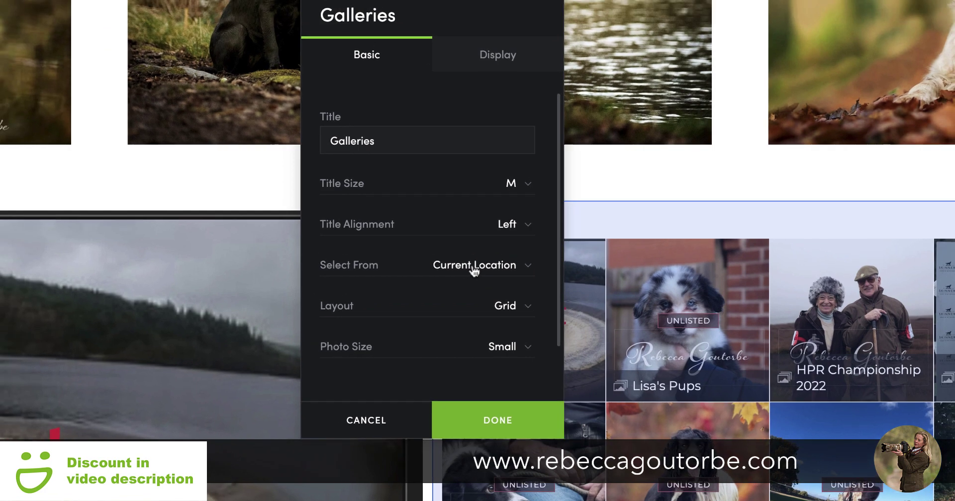
{"action": "left_click", "coordinate": [399, 168]}
{"action": "left_click", "coordinate": [479, 300]}
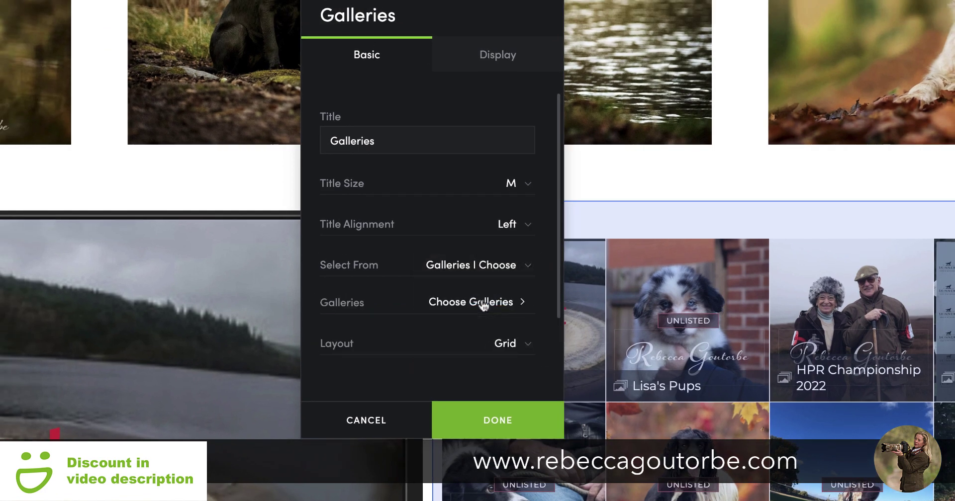
{"action": "left_click", "coordinate": [476, 302]}
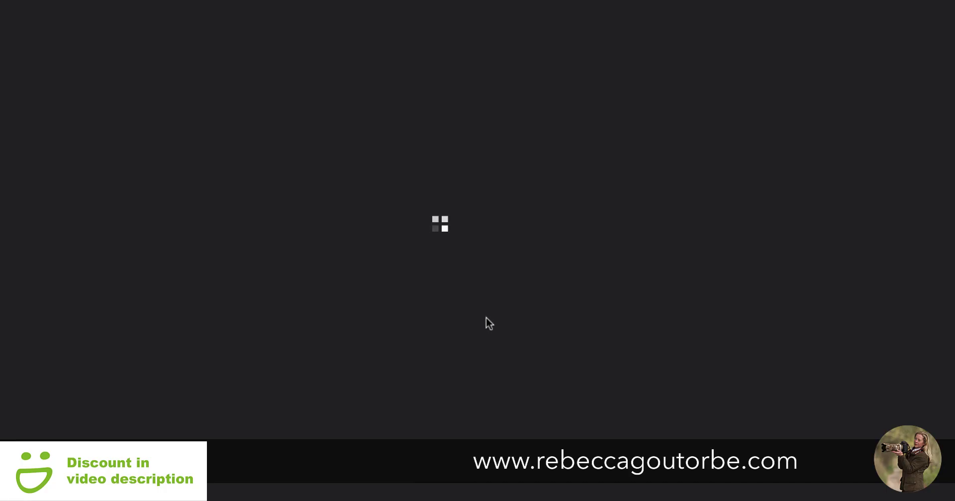
{"action": "left_click", "coordinate": [485, 118]}
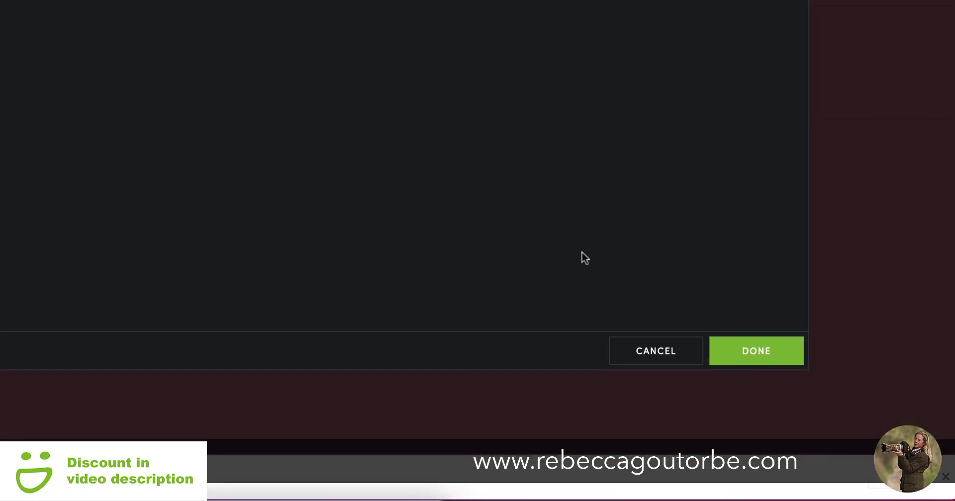
{"action": "left_click", "coordinate": [742, 349]}
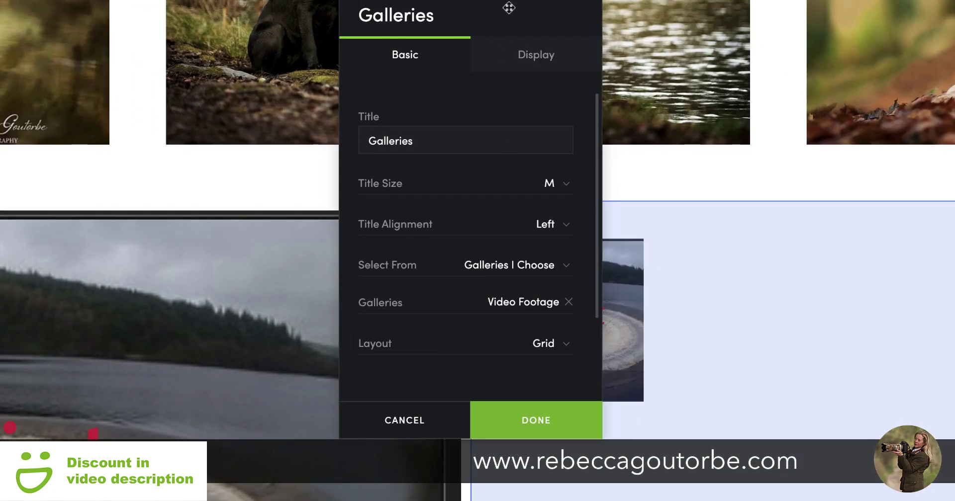
Step: Set the Galleries block's photo size to Medium and photo aspect ratio to 4:3, and save its settings
{"action": "left_click_drag", "start_coordinate": [508, 9], "coordinate": [309, 38]}
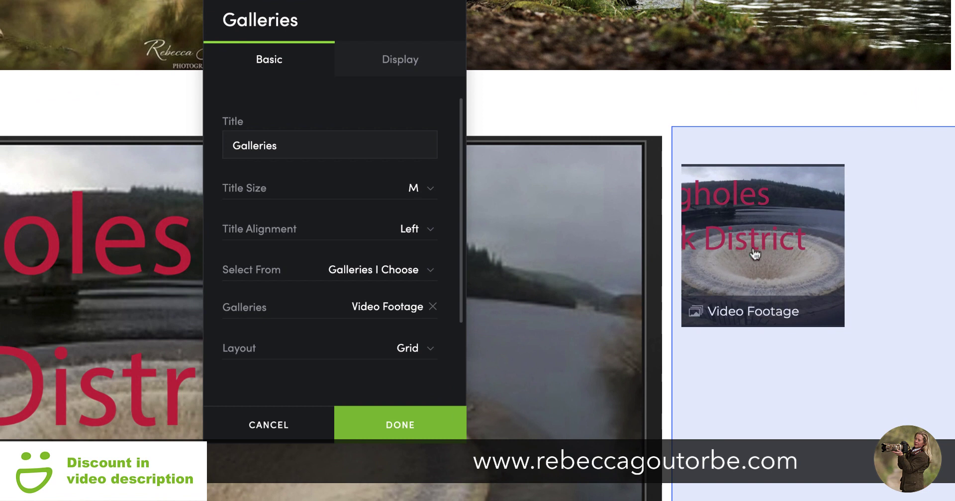
{"action": "scroll", "coordinate": [399, 308], "scroll_direction": "down", "scroll_amount": 3}
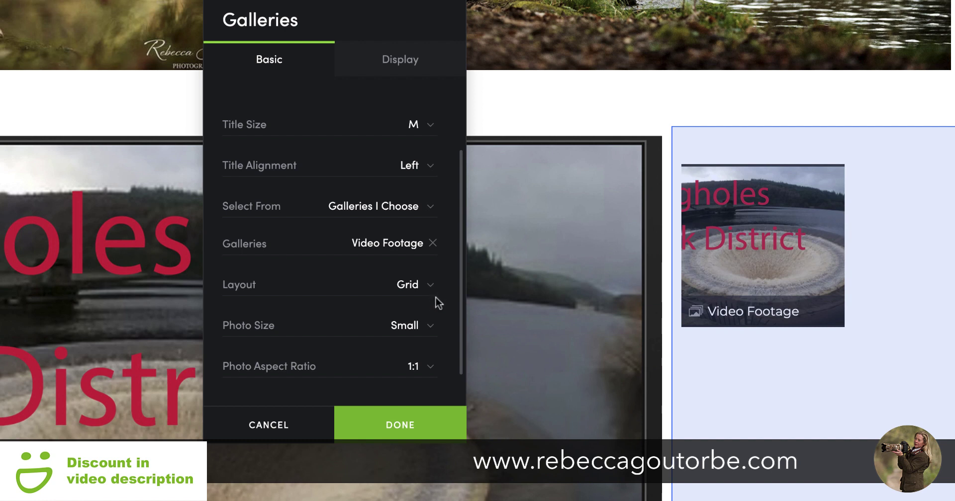
{"action": "left_click", "coordinate": [430, 327]}
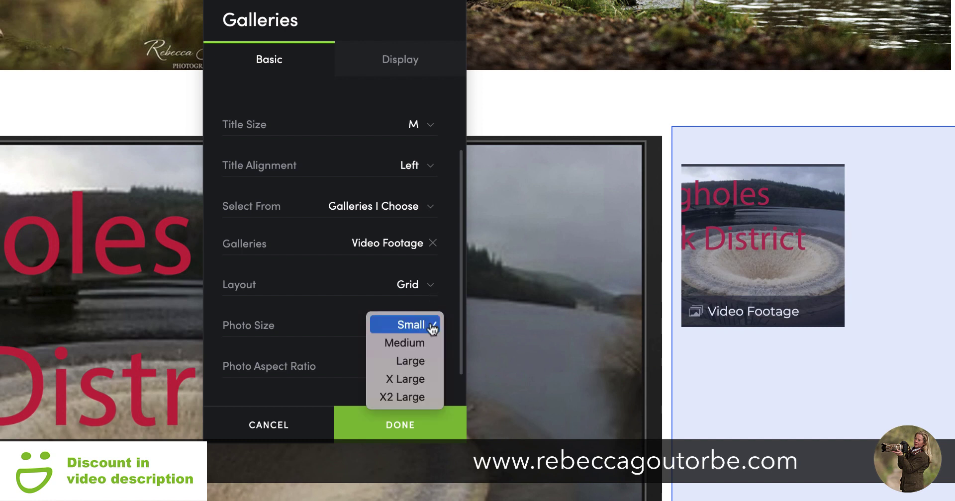
{"action": "left_click", "coordinate": [406, 344]}
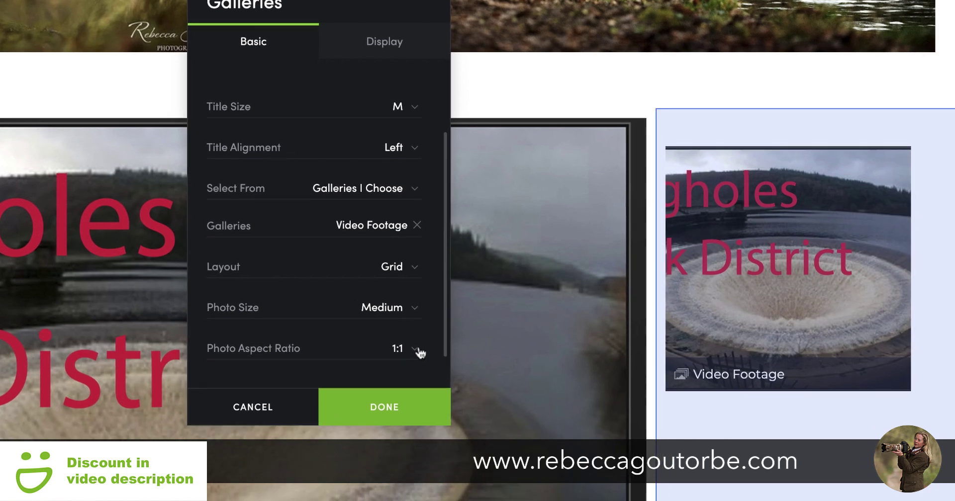
{"action": "left_click", "coordinate": [431, 370]}
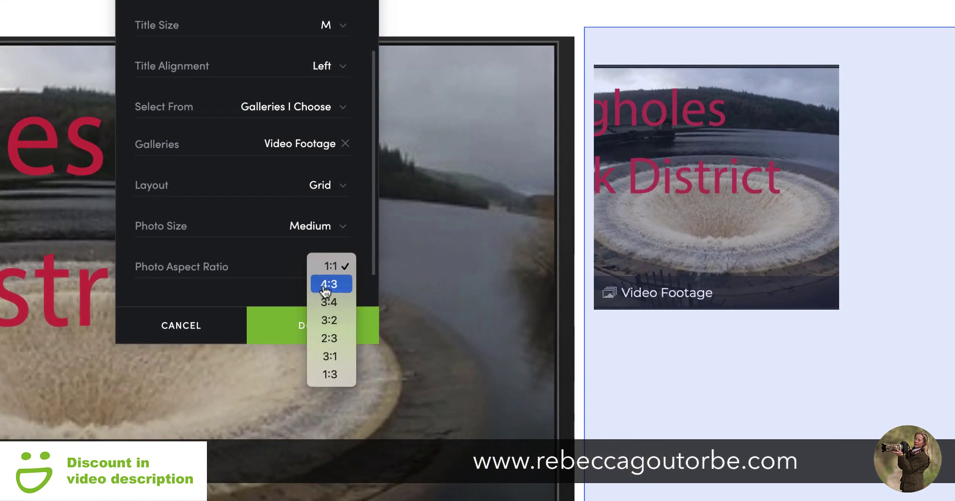
{"action": "left_click", "coordinate": [325, 286]}
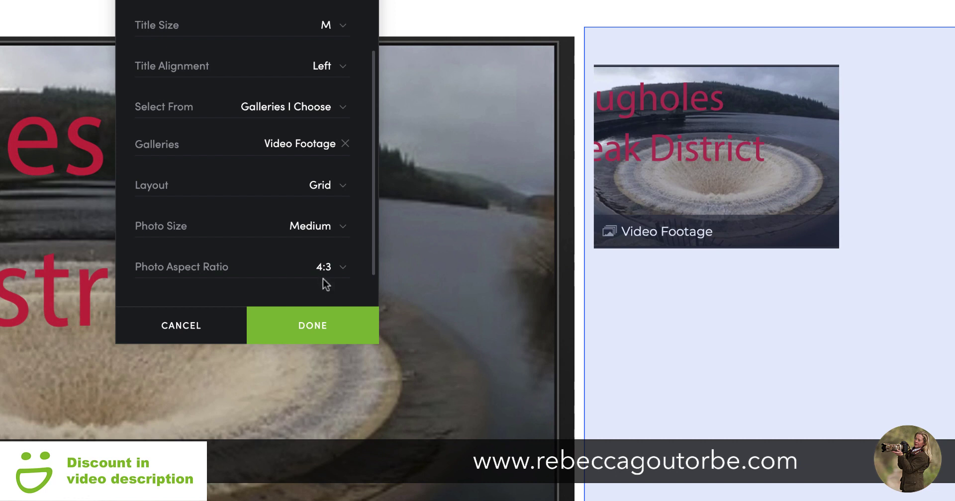
{"action": "left_click", "coordinate": [342, 269]}
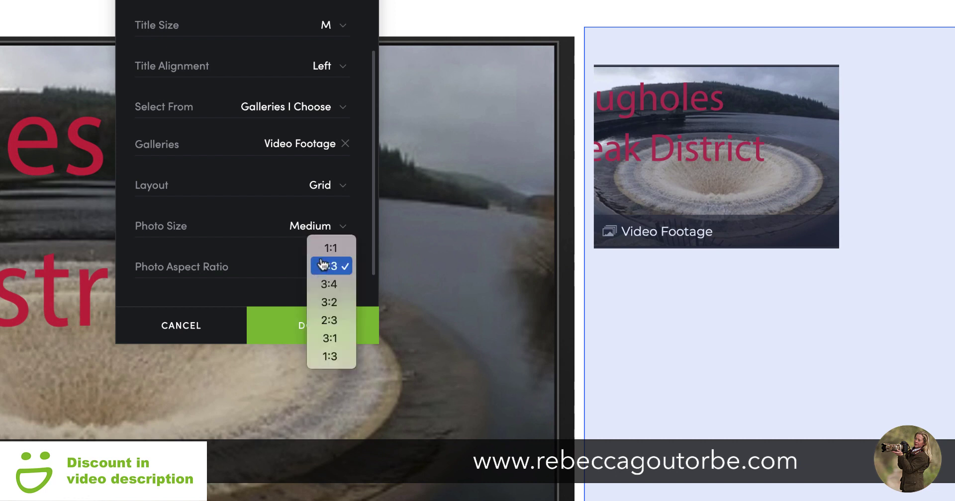
{"action": "left_click", "coordinate": [329, 270]}
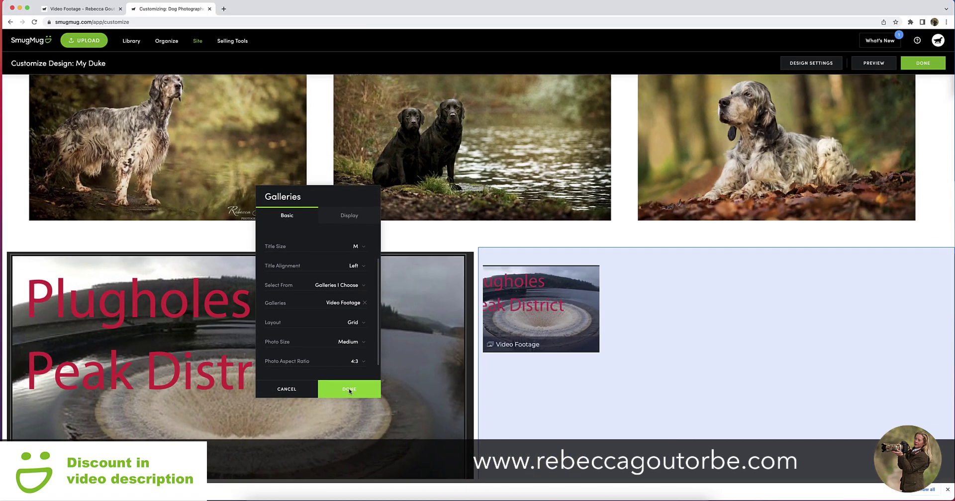
{"action": "left_click", "coordinate": [311, 337]}
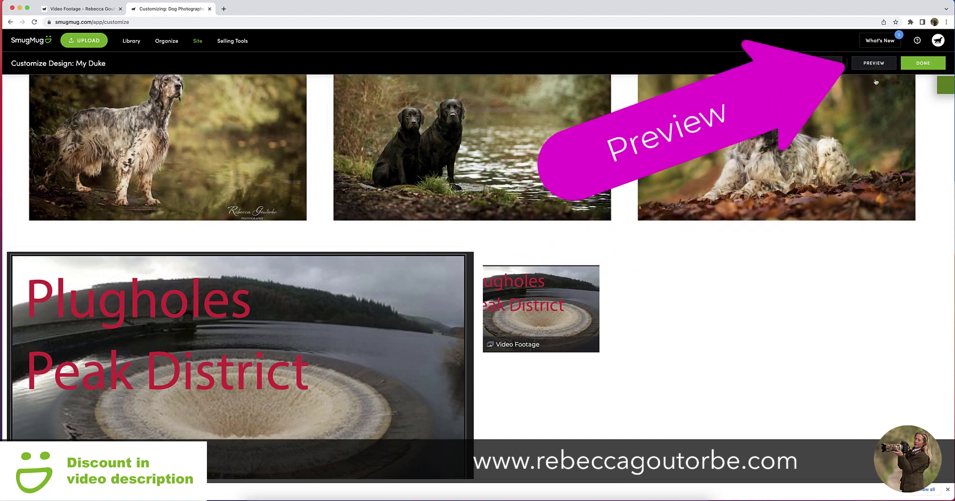
Step: Preview the homepage, play the Plugholes video, and open that video through the Video Footage gallery to check its purchase page
{"action": "left_click", "coordinate": [874, 63]}
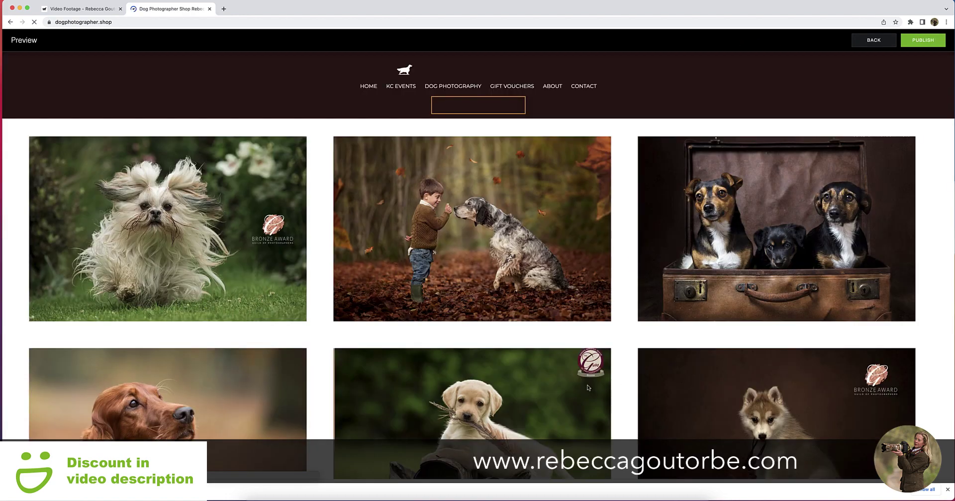
{"action": "scroll", "coordinate": [429, 401], "scroll_direction": "down", "scroll_amount": 15}
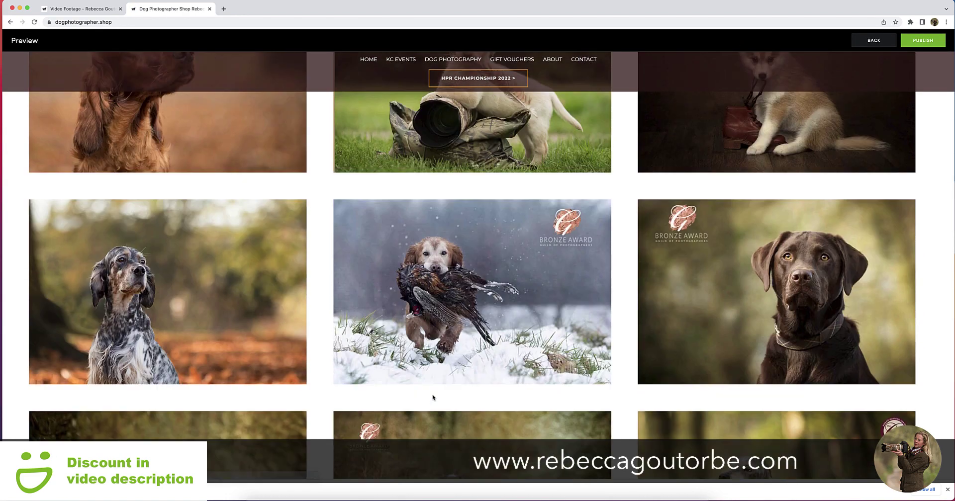
{"action": "scroll", "coordinate": [434, 395], "scroll_direction": "down", "scroll_amount": 5}
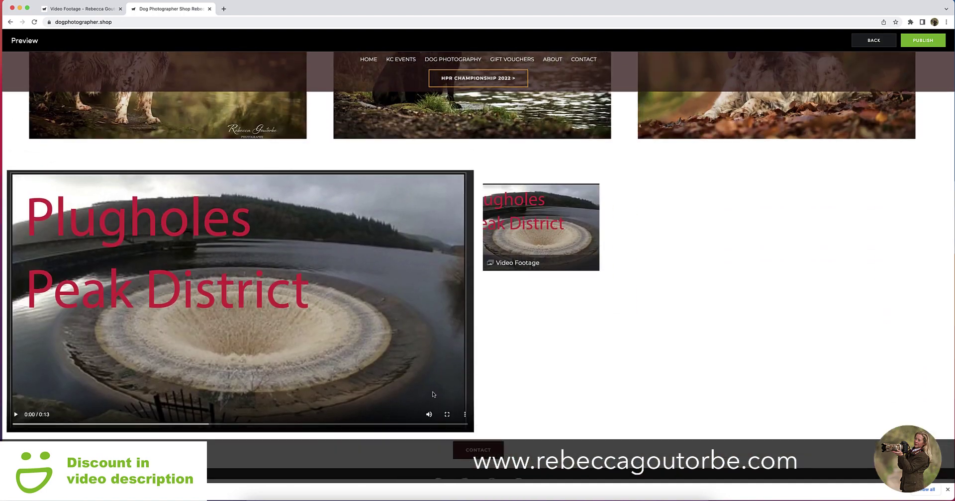
{"action": "left_click", "coordinate": [16, 415]}
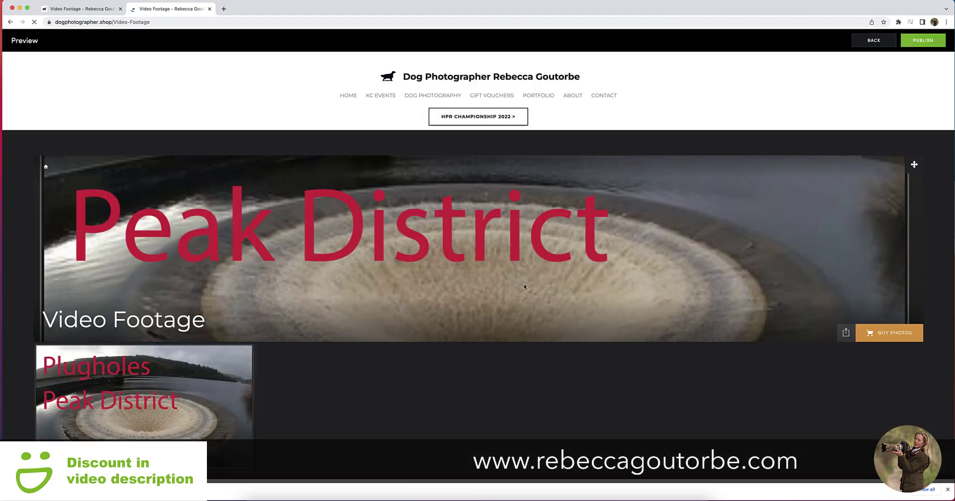
{"action": "left_click", "coordinate": [210, 391]}
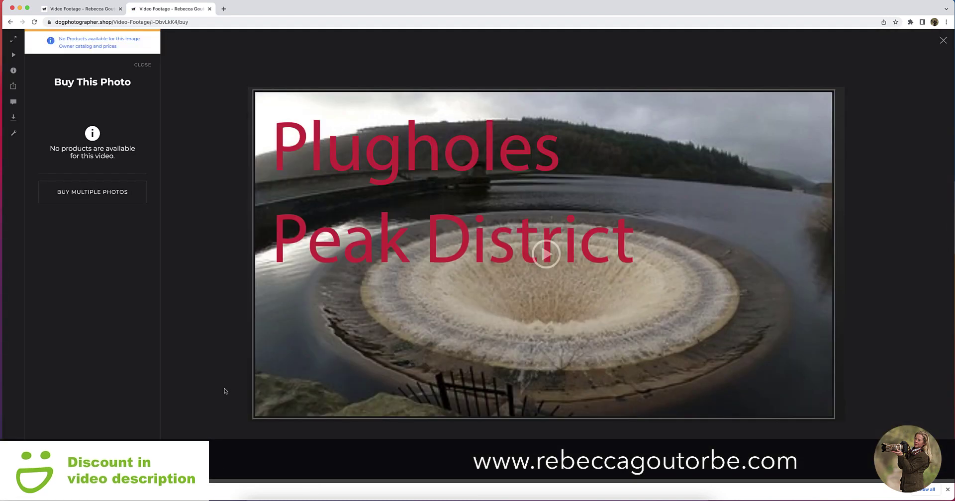